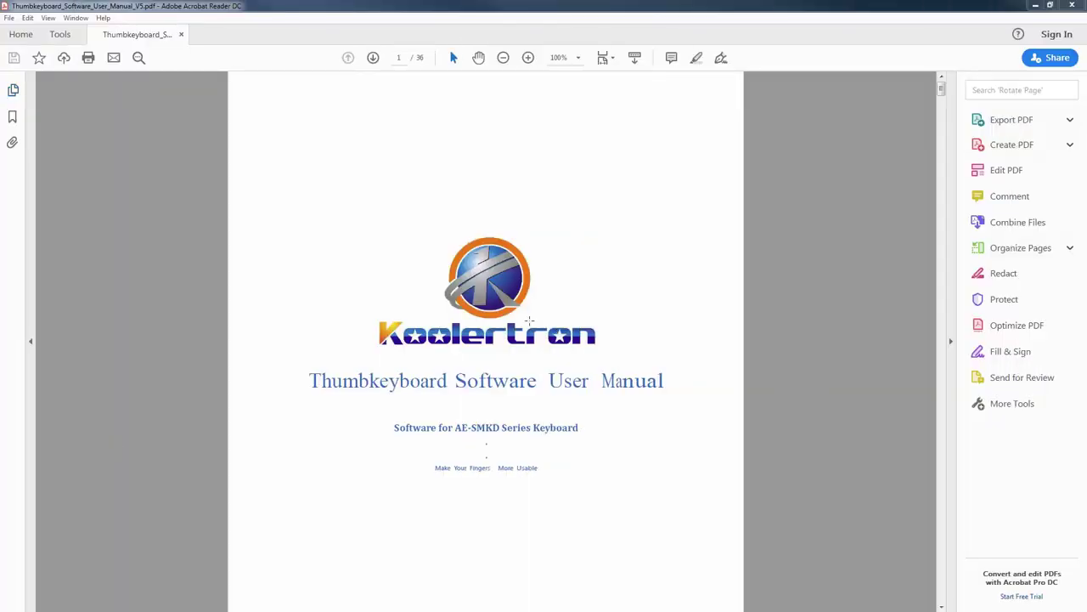
Scroll the manual to its last page, 36, showing the Numpad Type-A, Type-B and Type-C layouts
scroll(942, 93, "down", 3)
left_click_drag(942, 94, 955, 605)
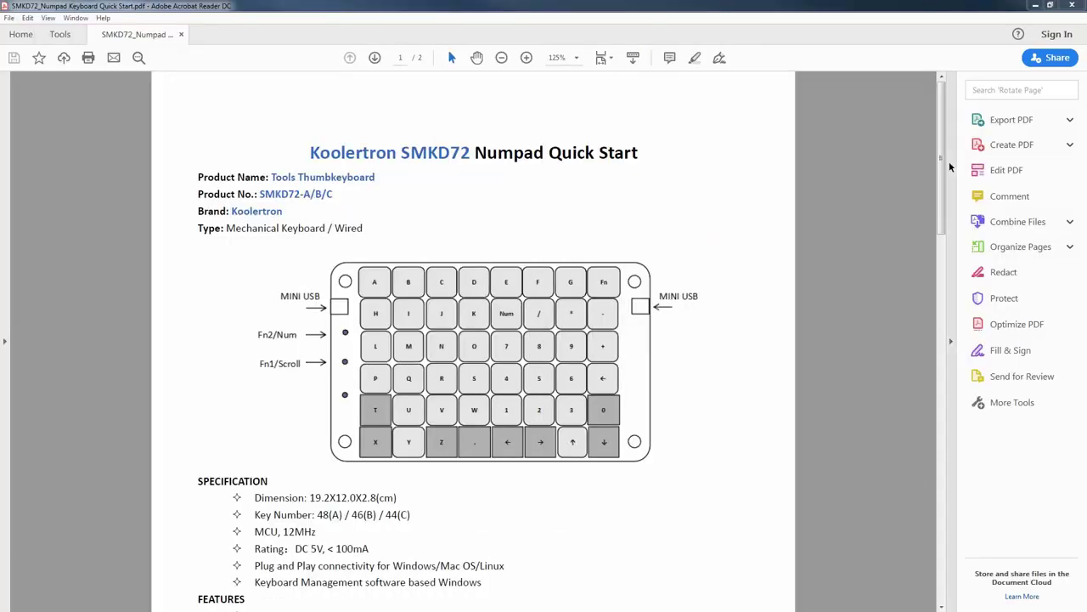
Scroll the SMKD72 Numpad Quick Start PDF down to its Features section
left_click_drag(944, 169, 951, 538)
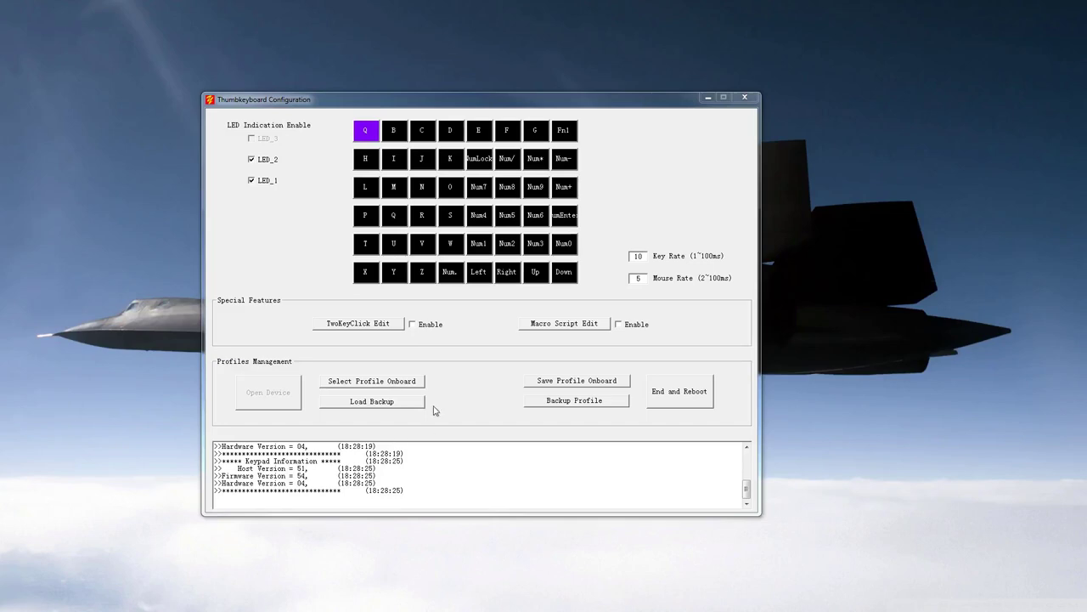
Load onboard profile 1 from the keypad
left_click(414, 384)
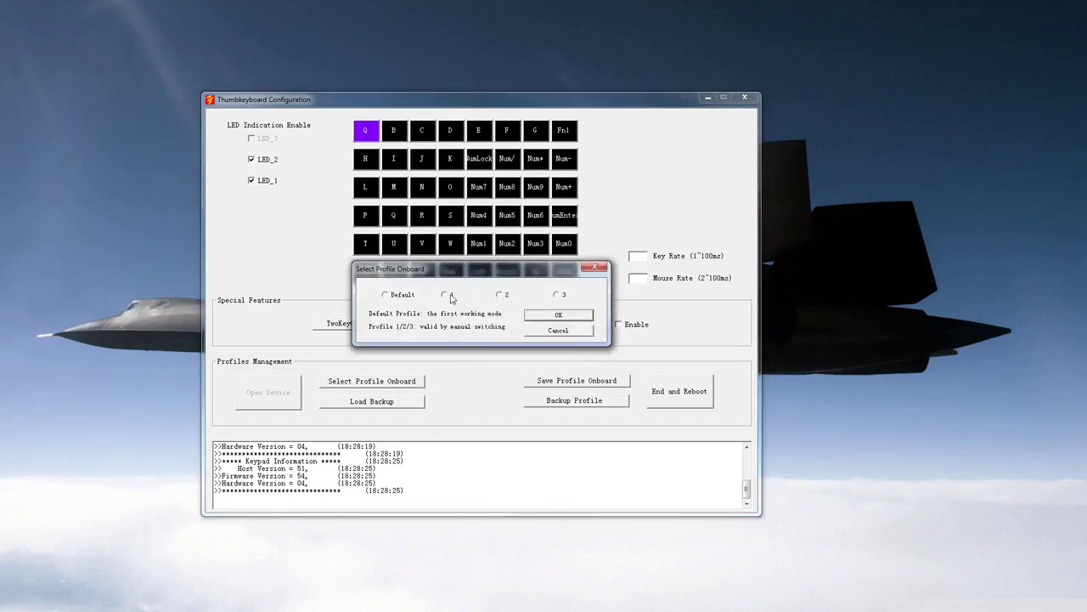
left_click(499, 295)
left_click(395, 298)
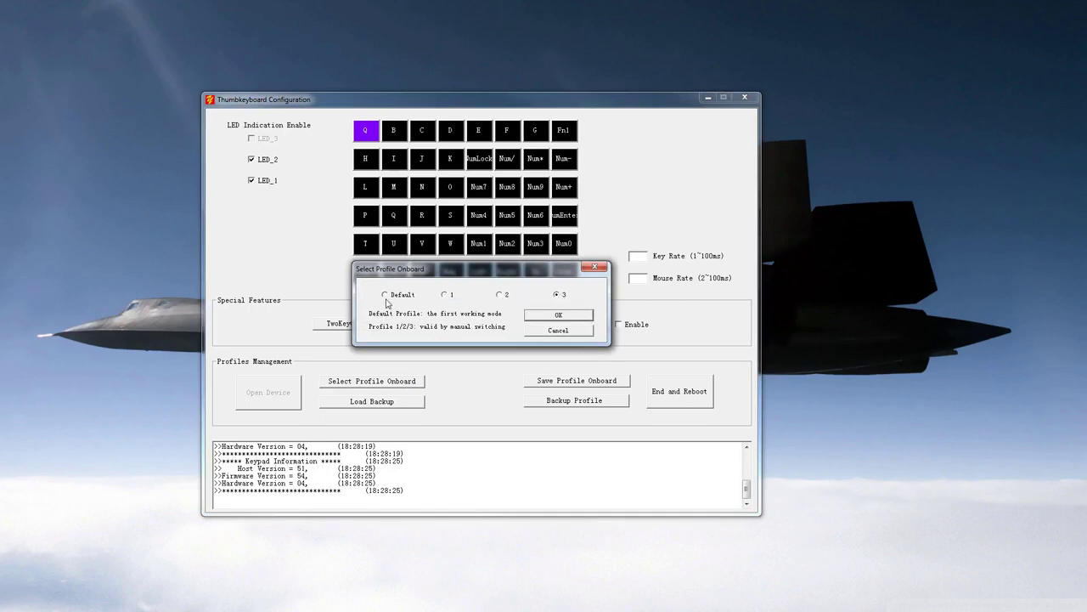
left_click(447, 298)
left_click(524, 316)
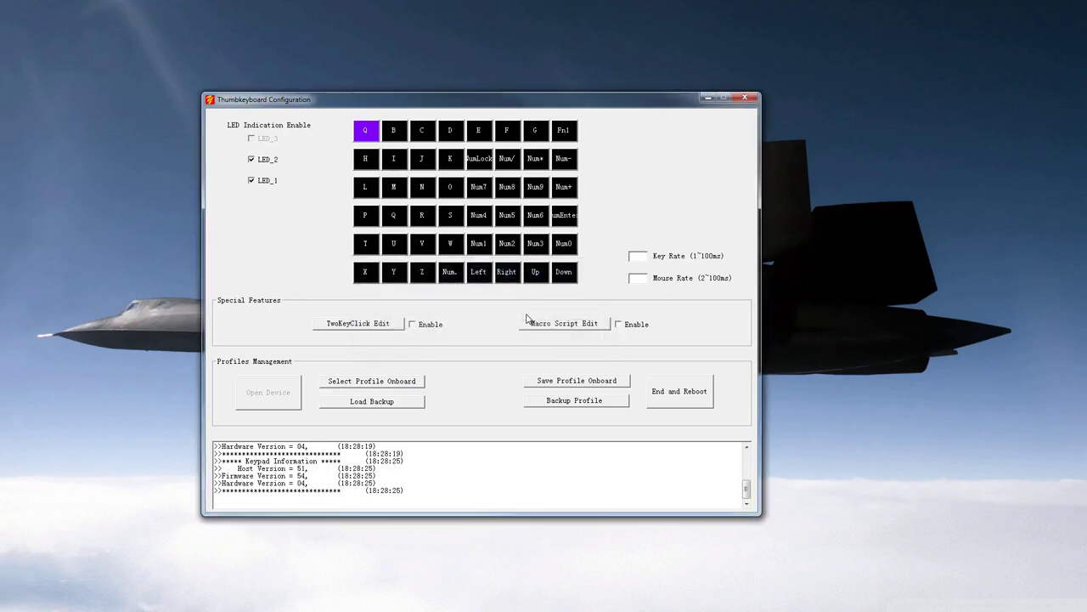
Check key B and keep it as a Normal Keyboard key with key code B
left_click(385, 135)
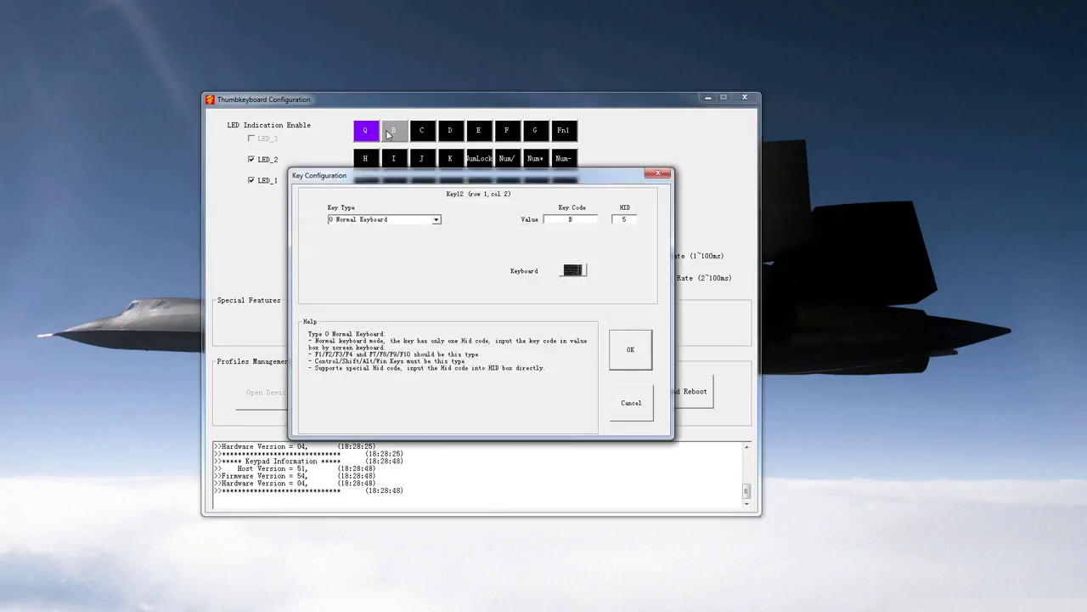
left_click(436, 219)
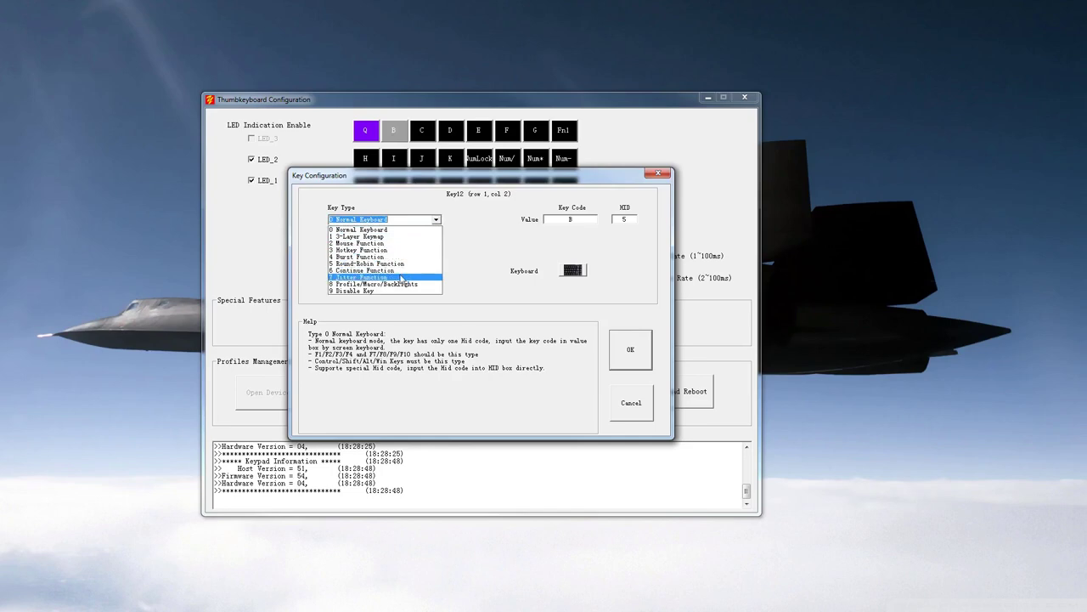
left_click(500, 257)
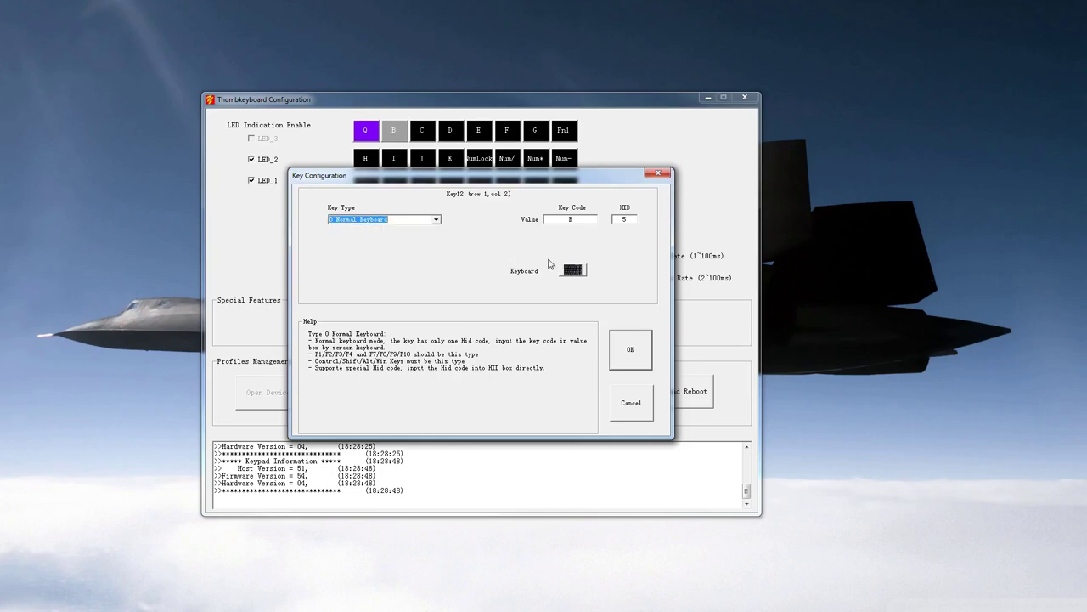
left_click(569, 270)
left_click_drag(570, 286, 507, 321)
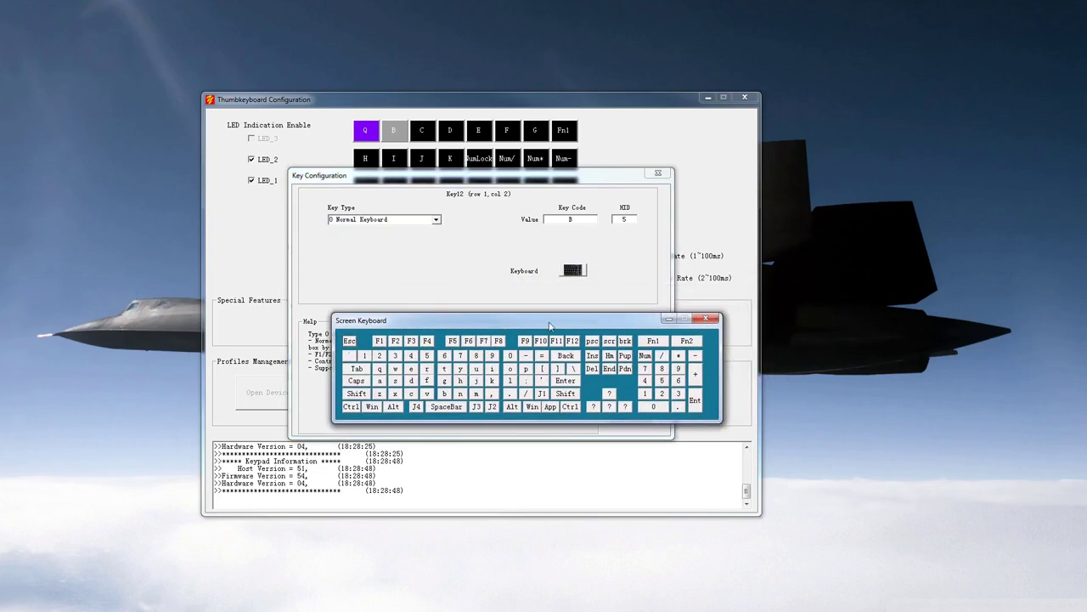
left_click(707, 320)
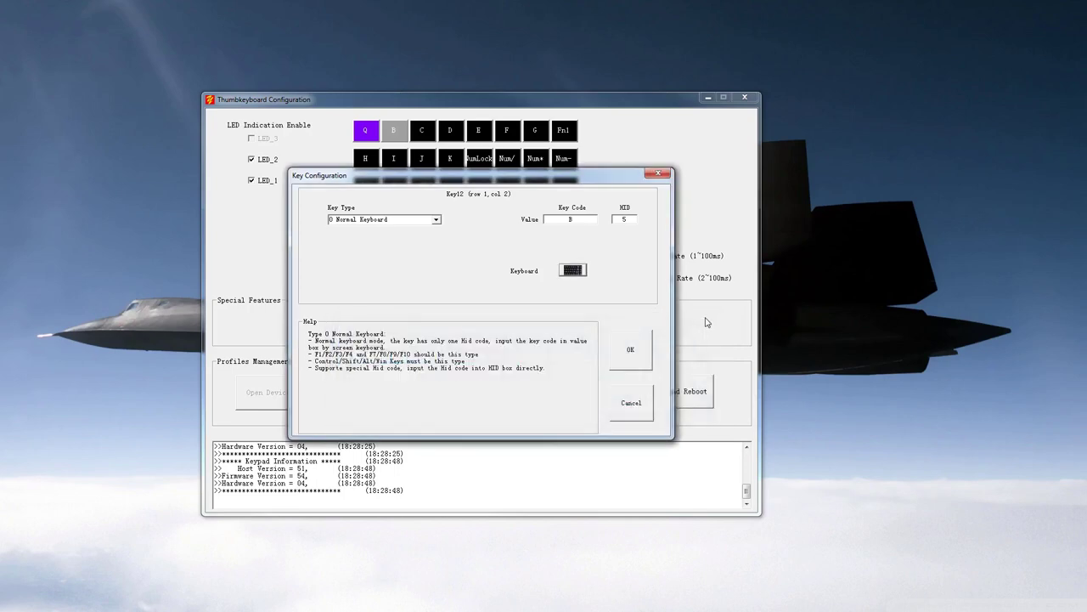
left_click(636, 358)
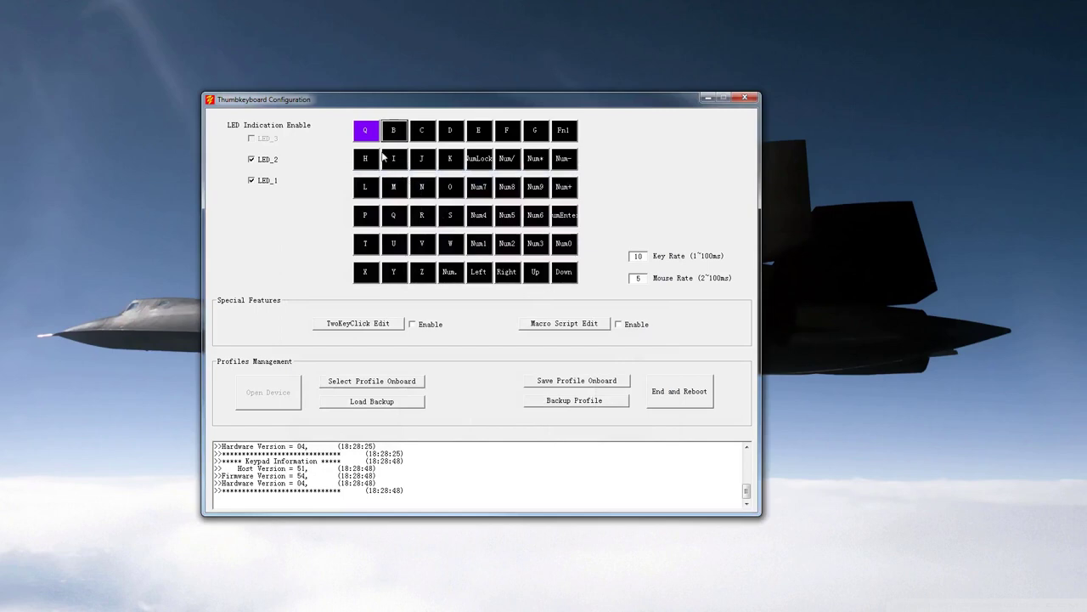
Make key Q a Ctrl+Shift+Q hotkey and save the layout to onboard profile 1
left_click(368, 138)
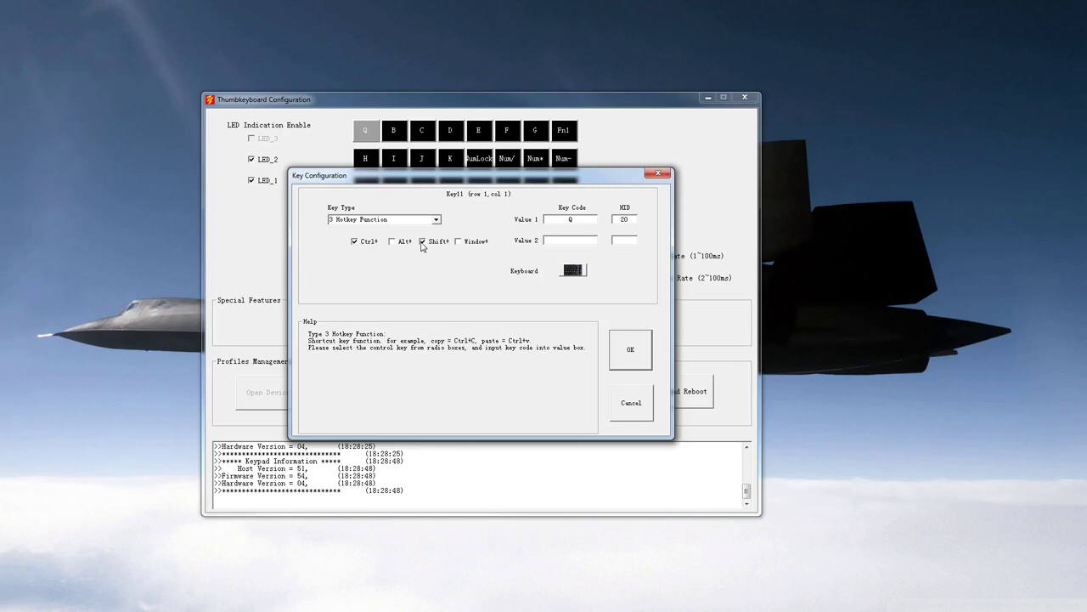
left_click(629, 353)
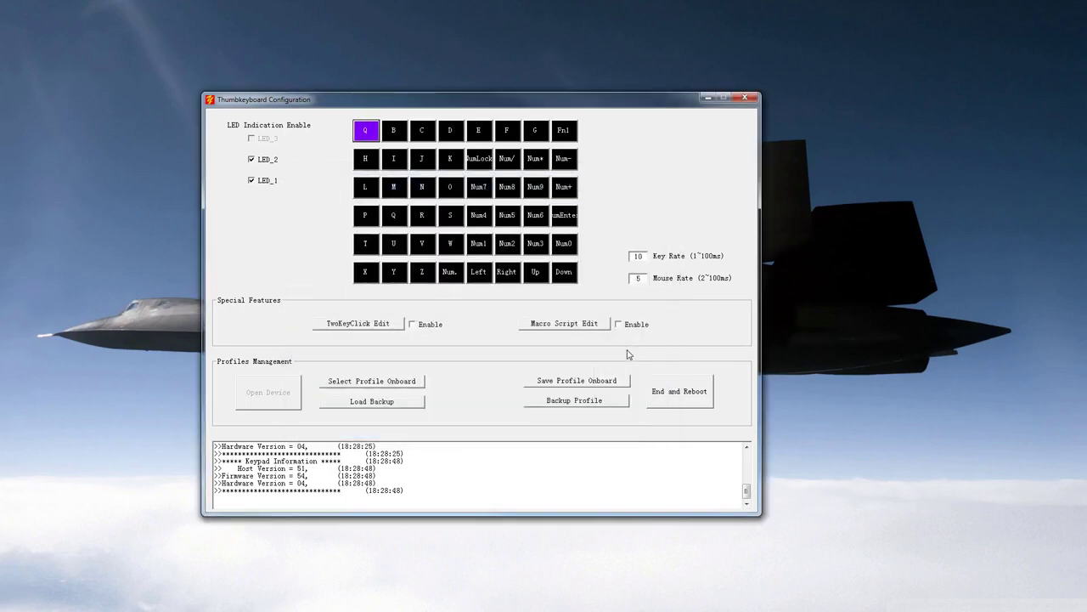
left_click(559, 385)
left_click(541, 386)
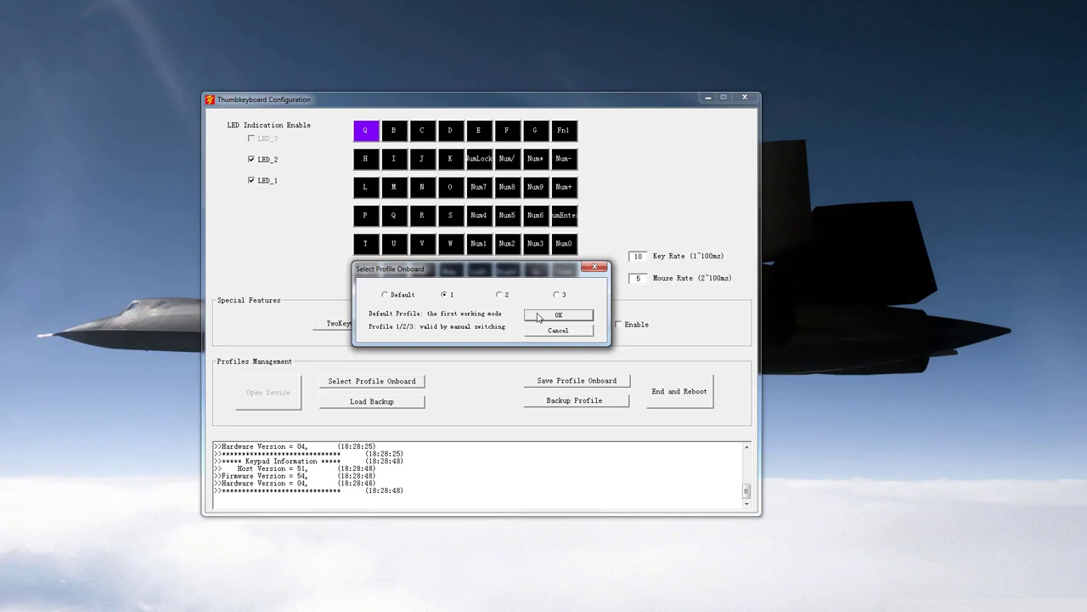
left_click(538, 317)
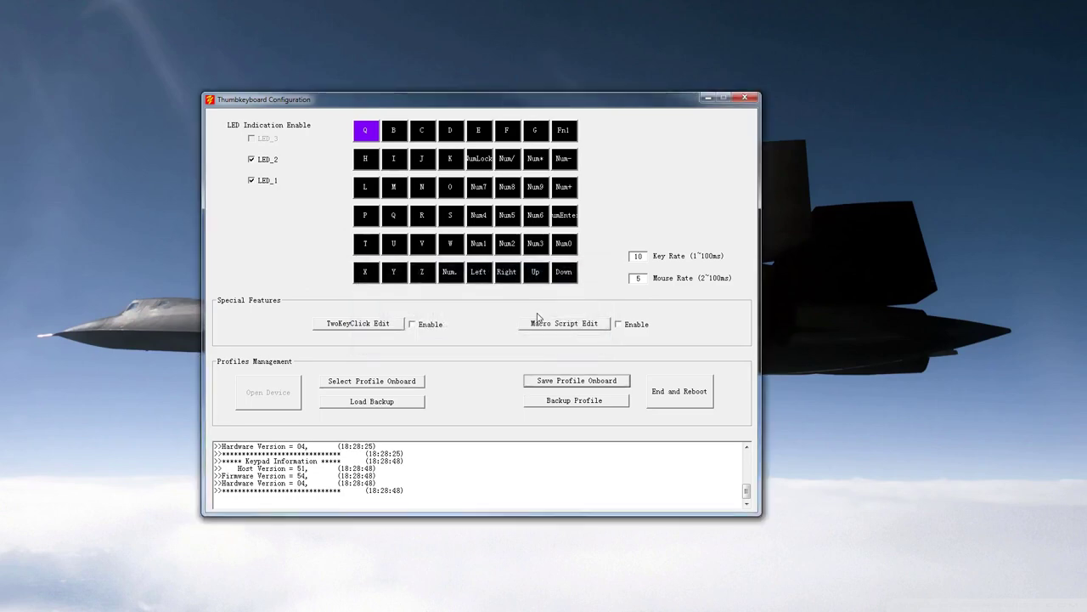
Switch to onboard profile 2, return to profile 1, and begin a Bin file backup
left_click(388, 384)
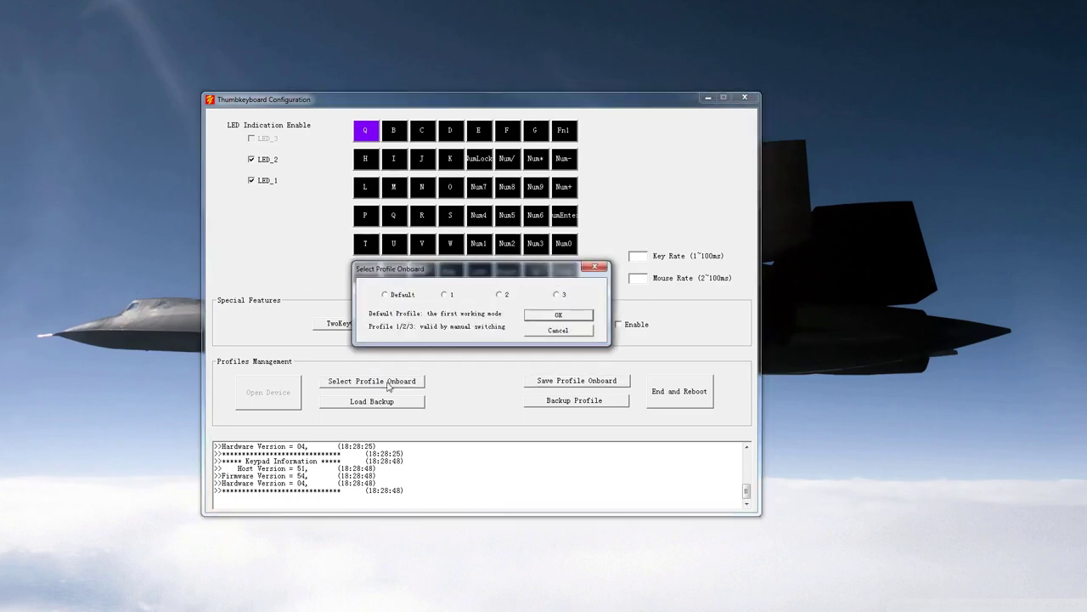
left_click(499, 295)
left_click(565, 319)
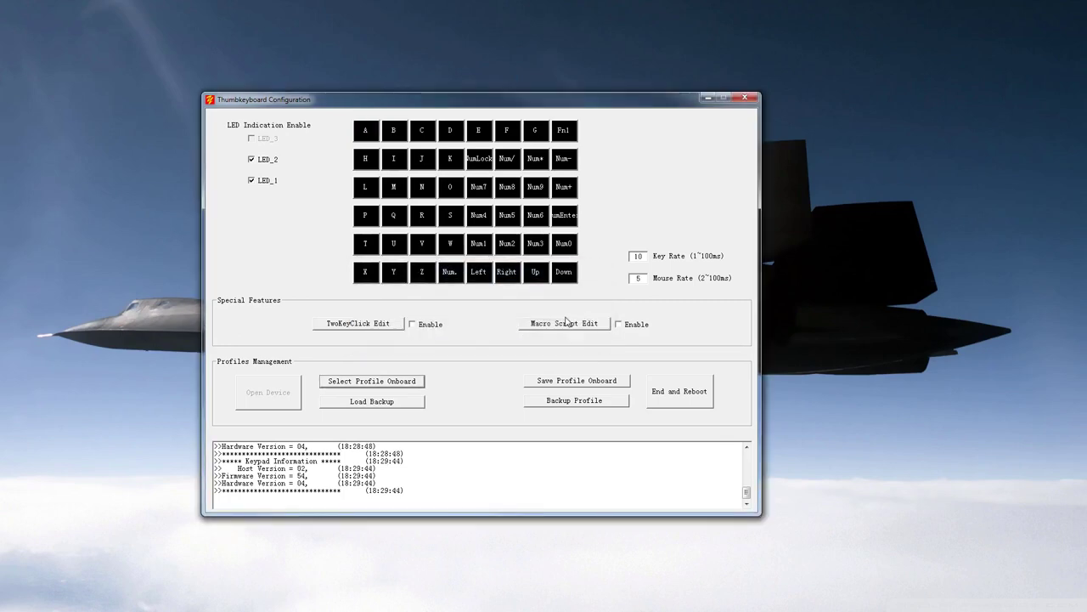
left_click(389, 379)
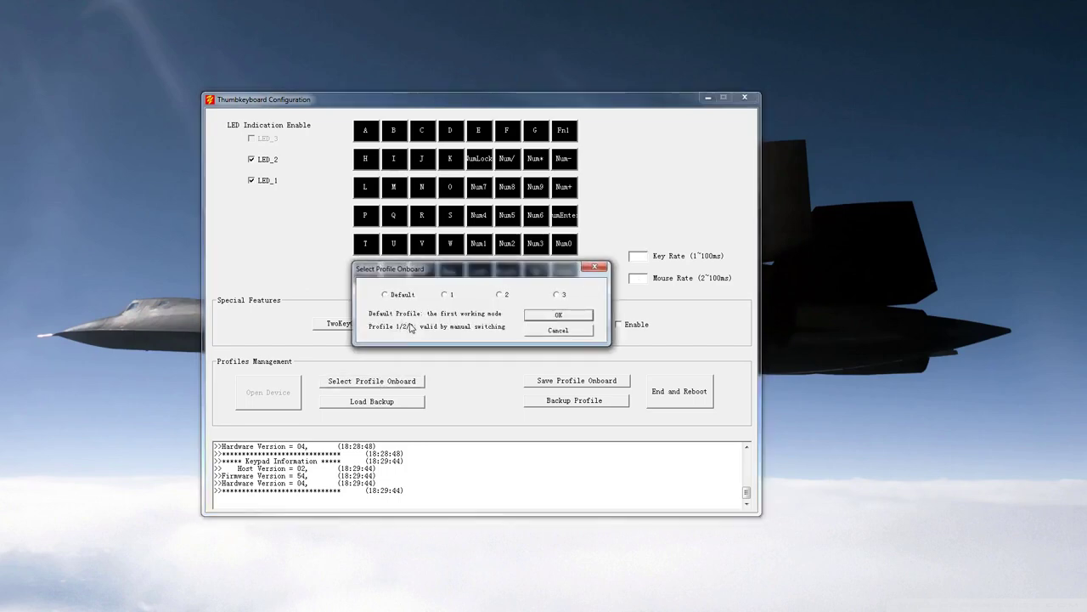
left_click(450, 296)
left_click(538, 316)
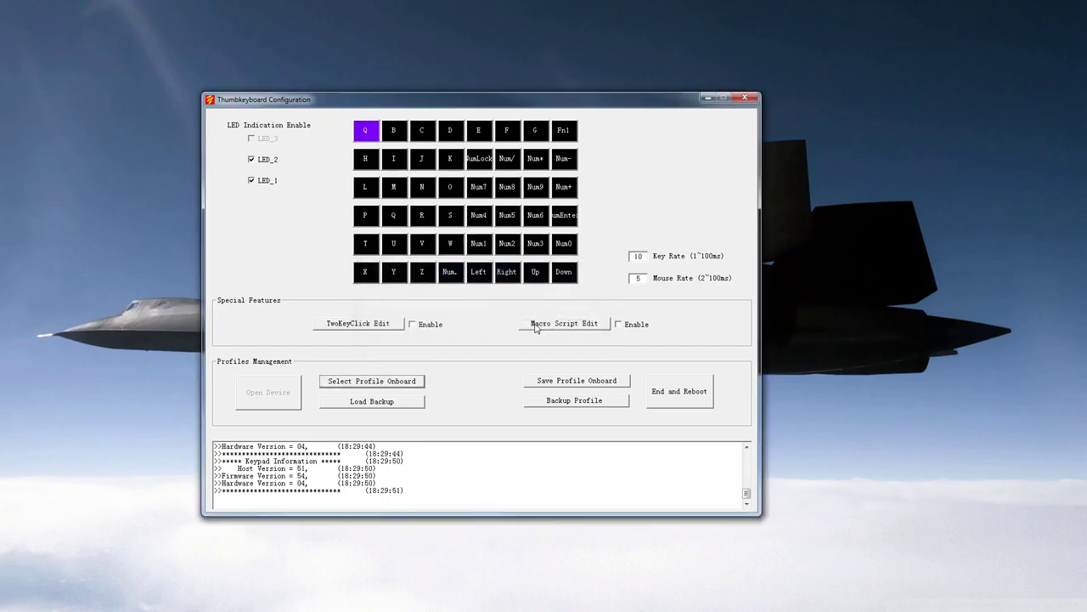
left_click(537, 402)
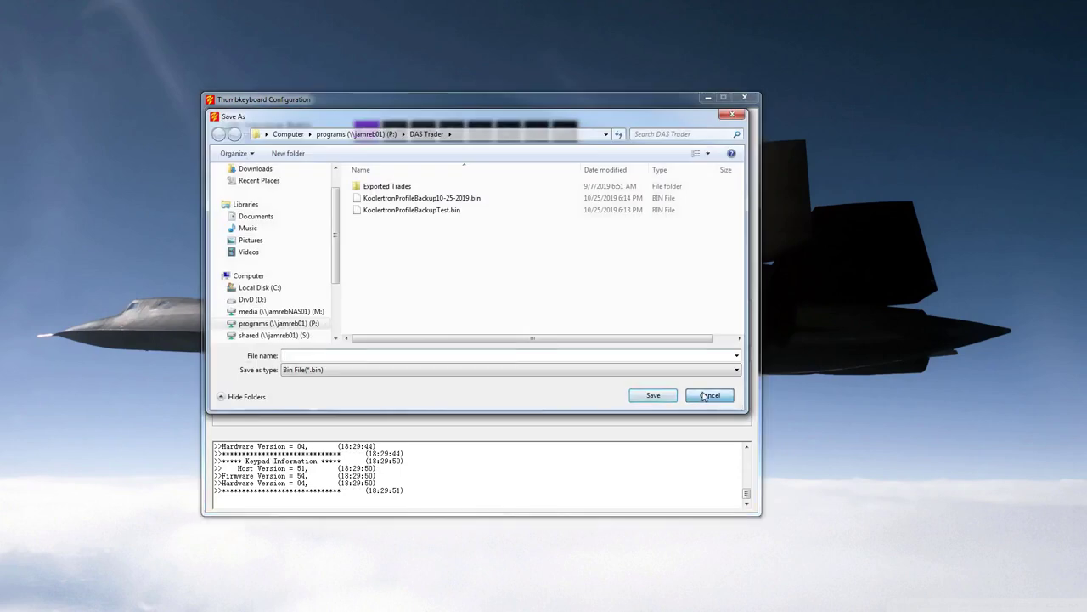
Cancel the backup save and load dialogs, then End and Reboot the keypad
left_click(705, 396)
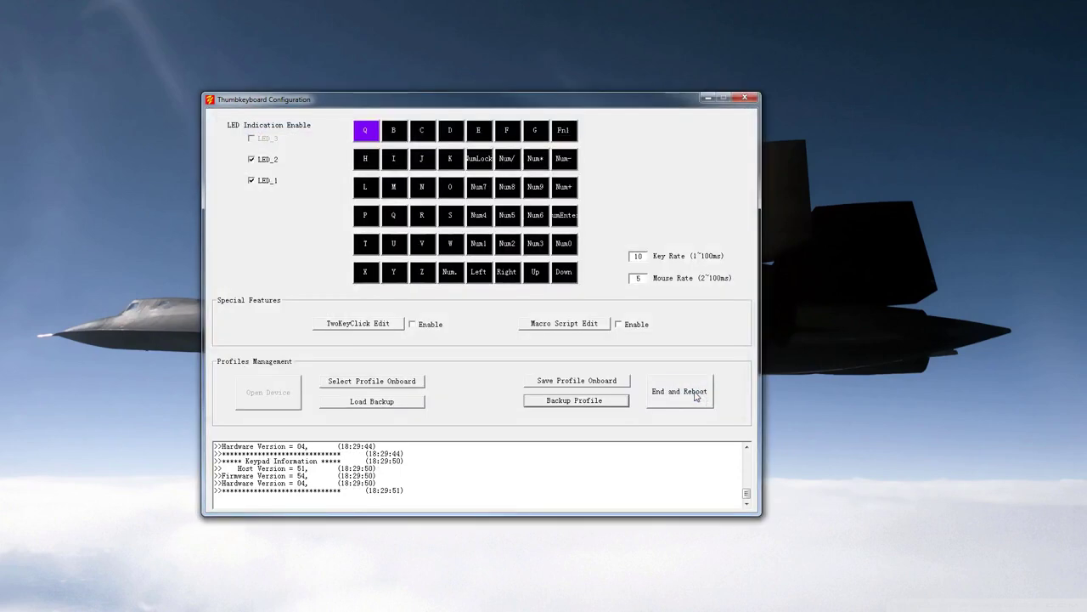
left_click(391, 404)
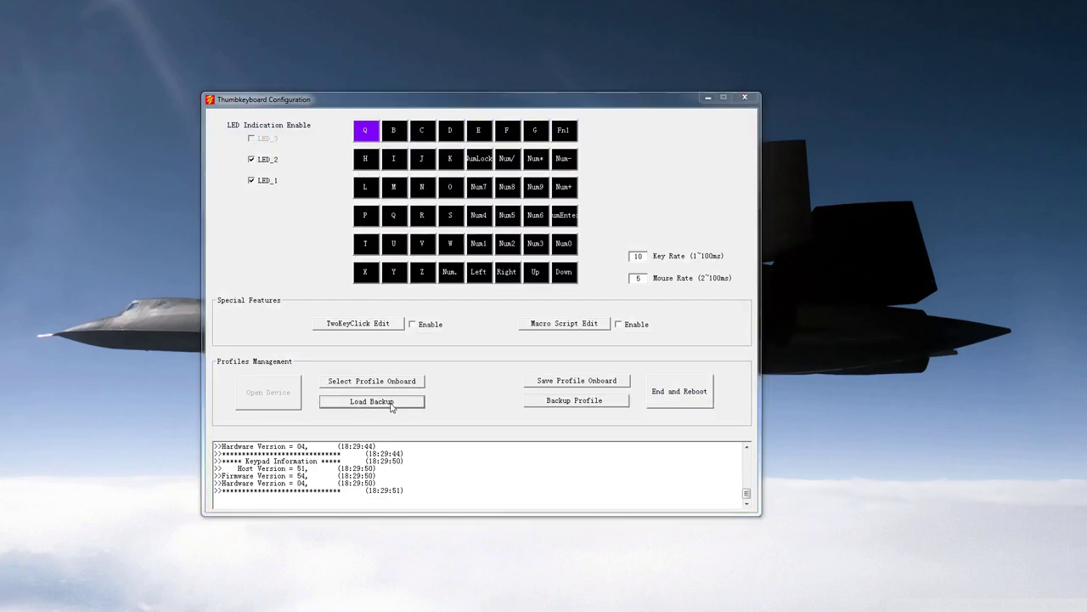
left_click(710, 395)
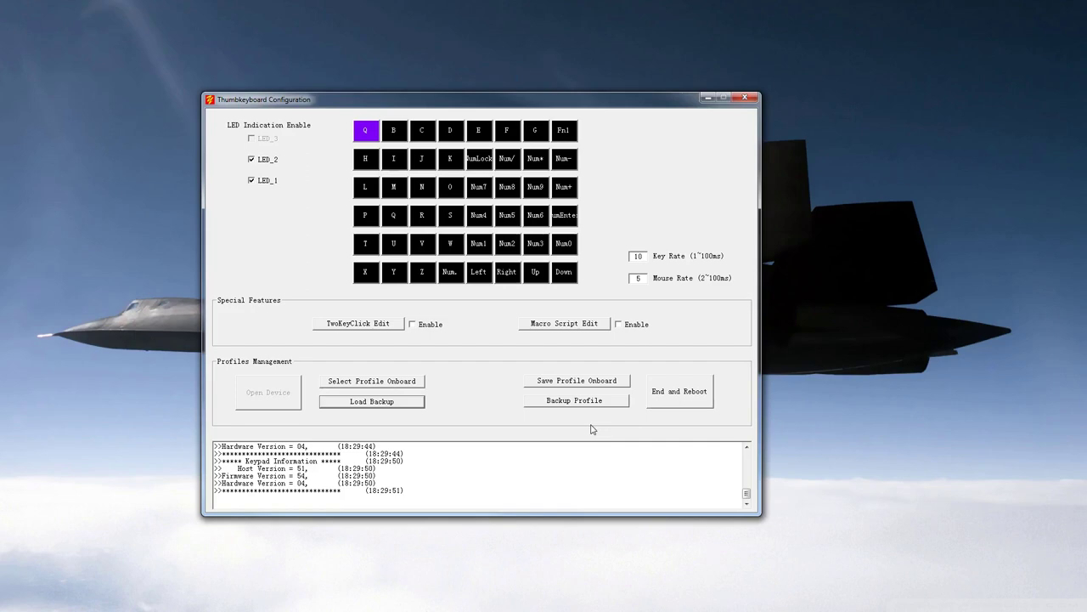
left_click(690, 403)
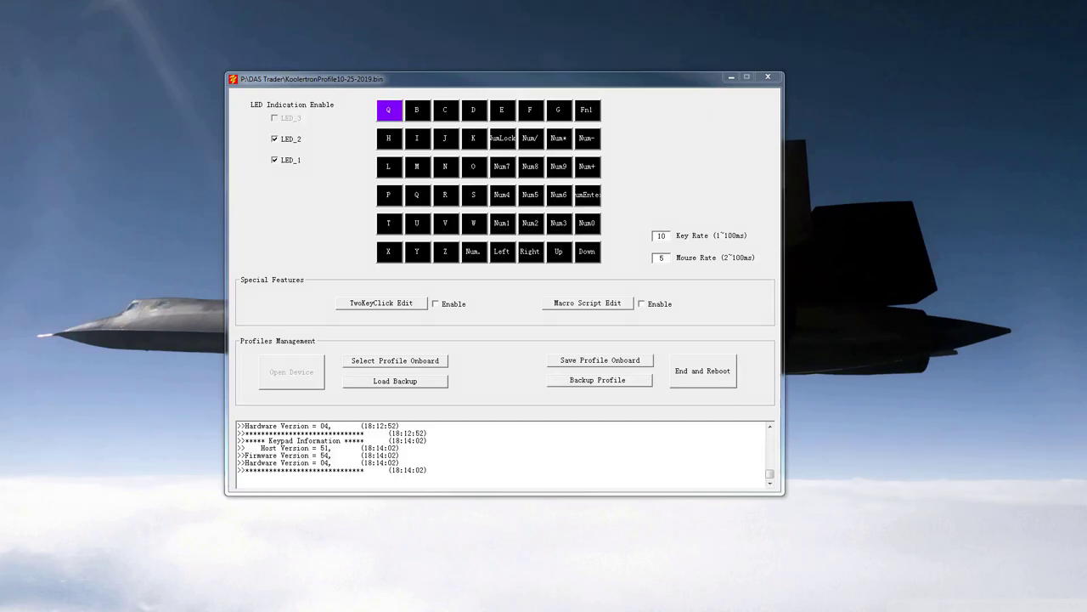
Load the Default onboard profile, back it up as KoolertronProfileBackup10-25-2019.bin, then End and Reboot
left_click(425, 365)
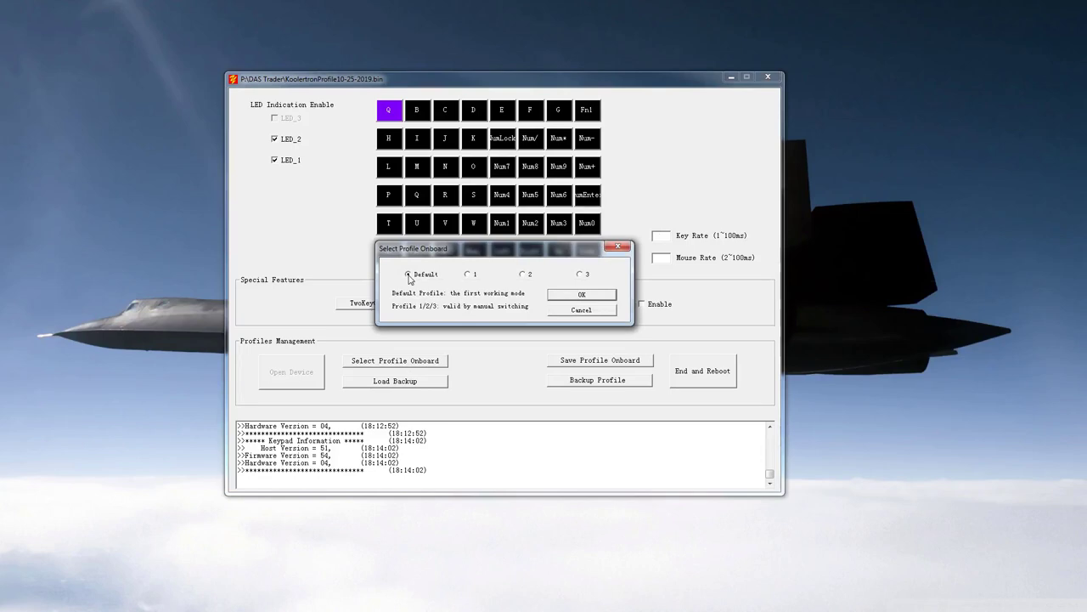
left_click(563, 297)
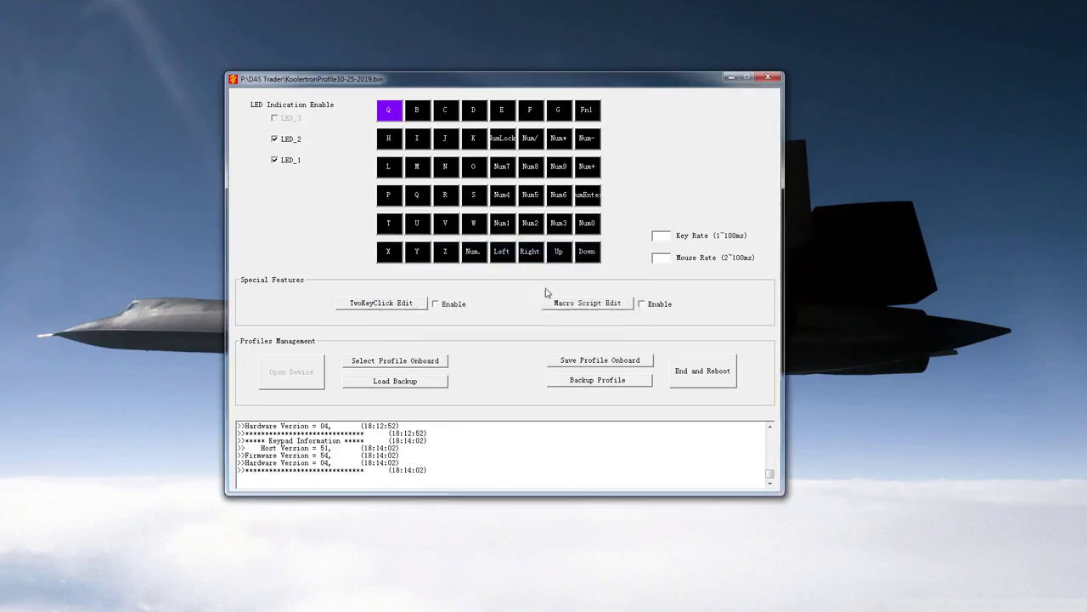
left_click(559, 381)
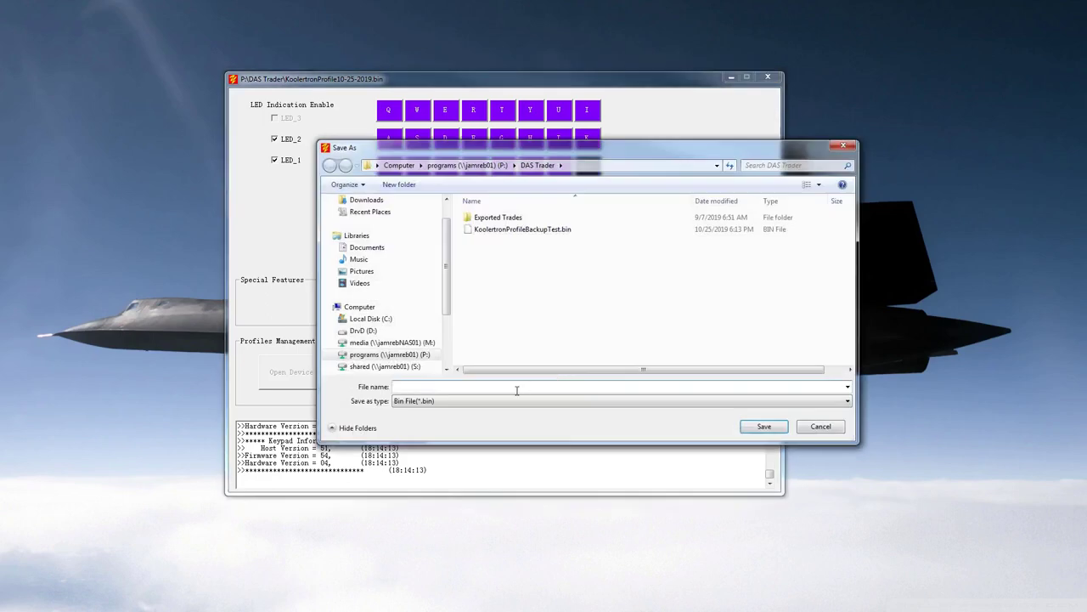
type("Koolert")
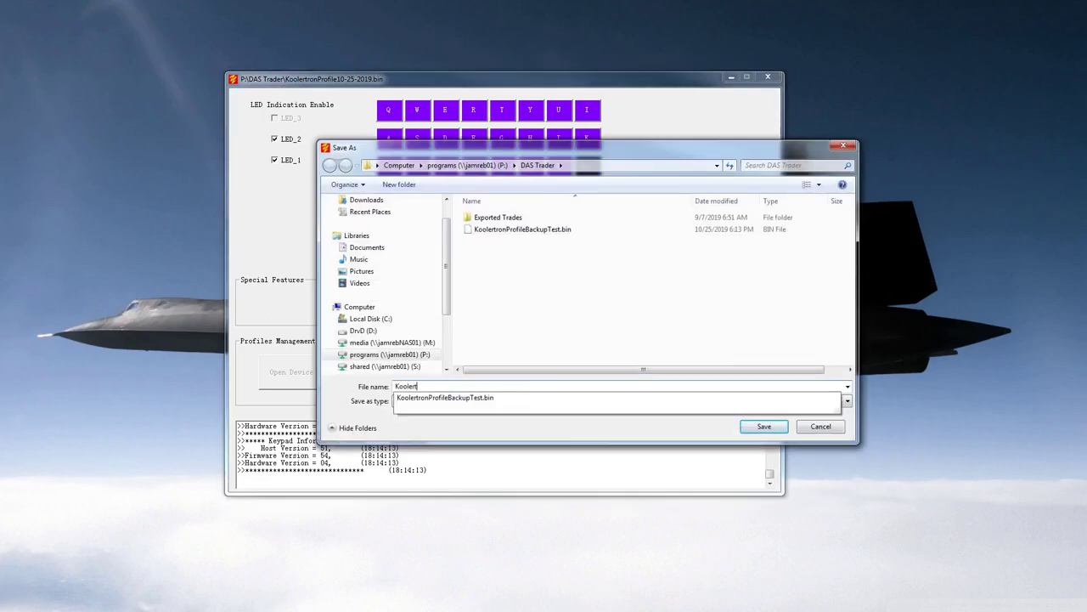
type("ronProfileBackup10-25-2019")
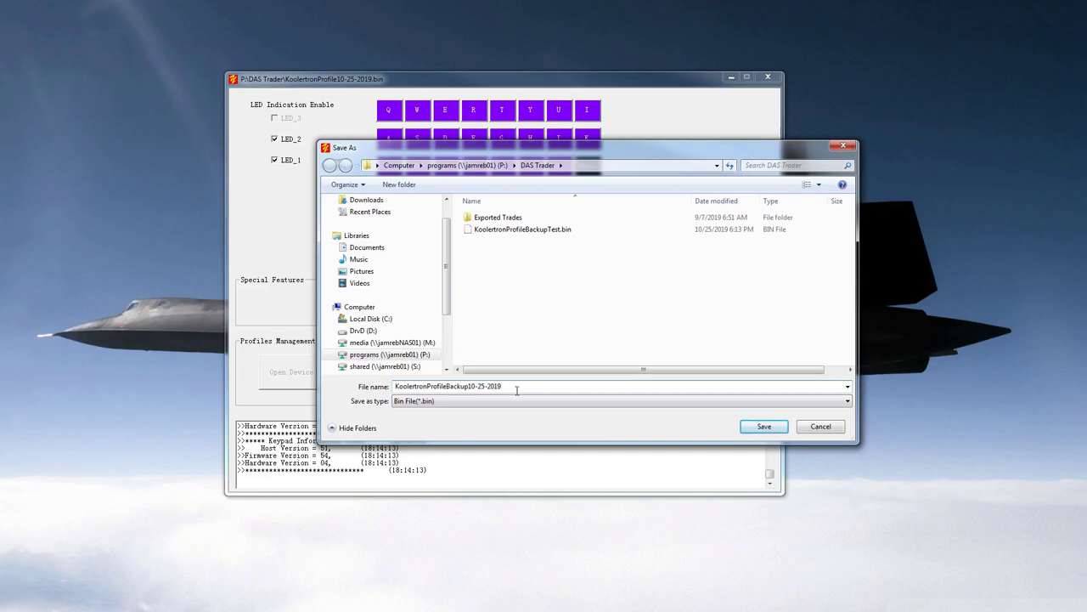
key("Return")
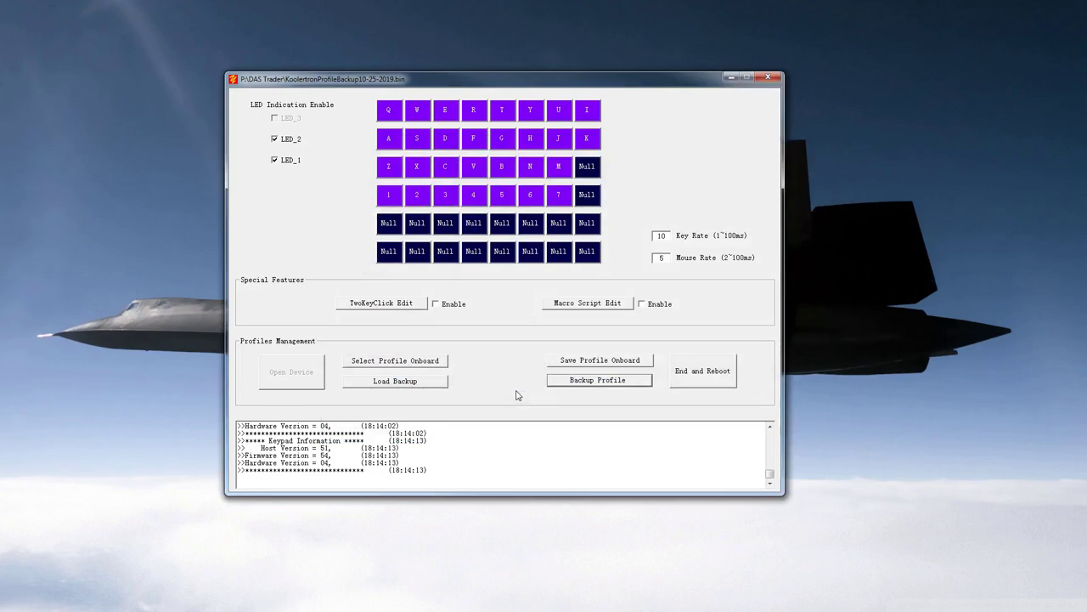
left_click(691, 375)
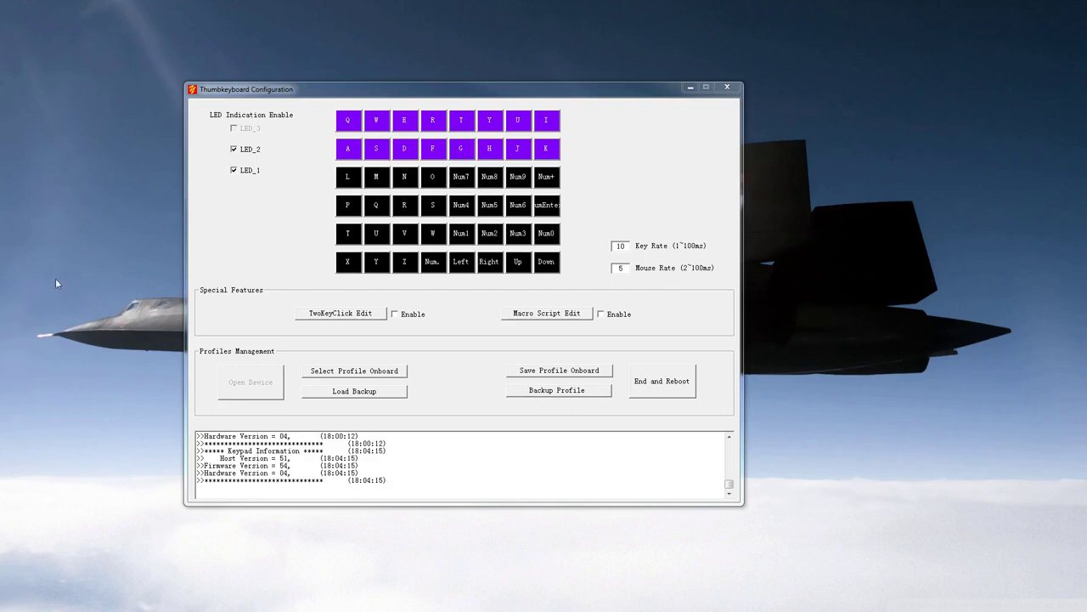
Change the L key into a Ctrl+Shift+Z hotkey
left_click(344, 176)
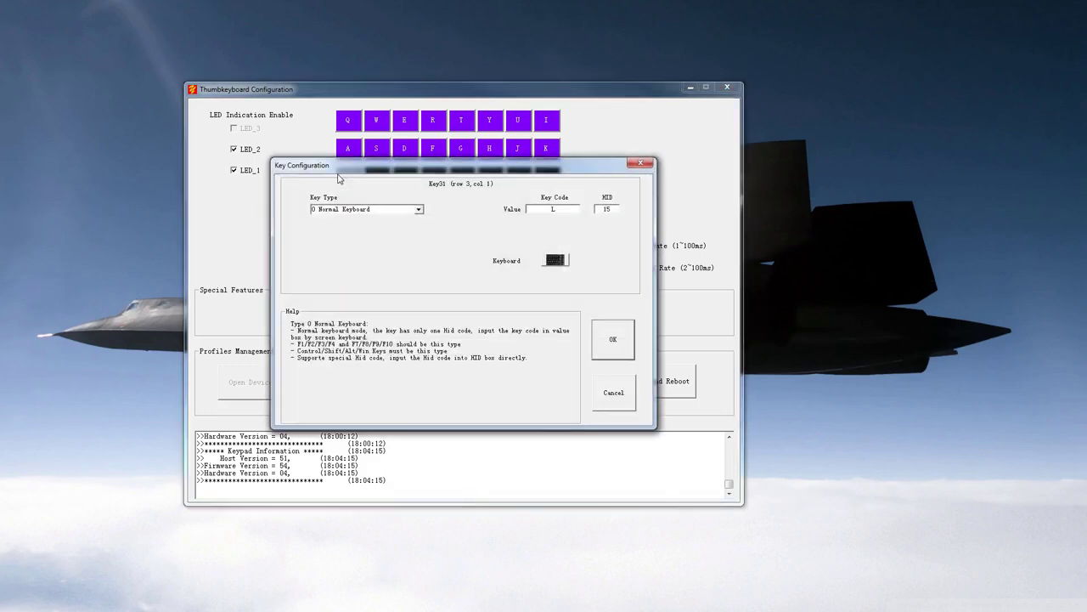
left_click(419, 209)
left_click(410, 207)
left_click_drag(429, 167, 430, 216)
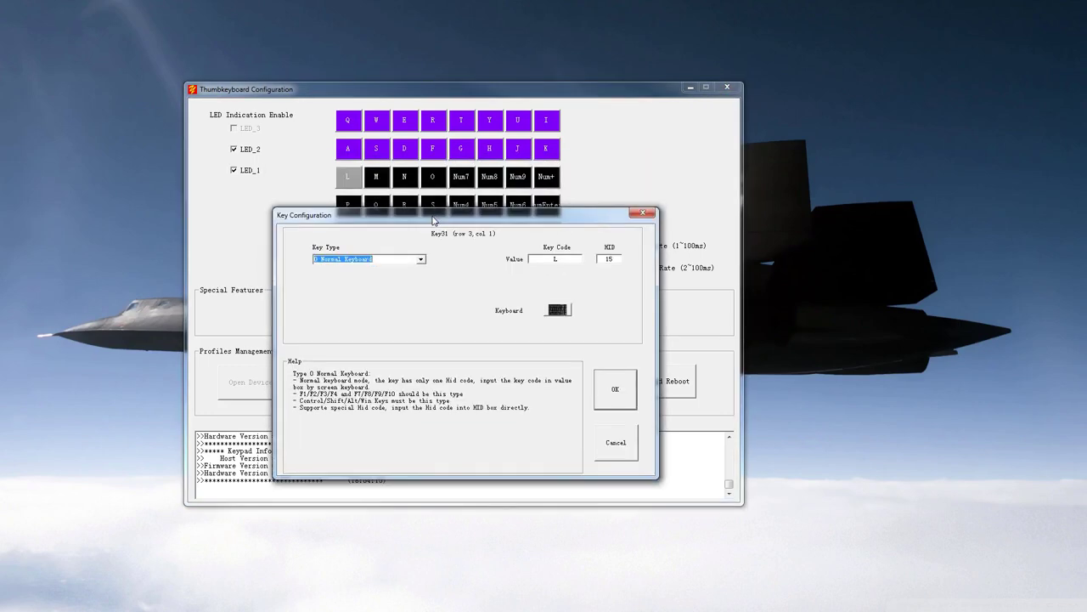
left_click(420, 259)
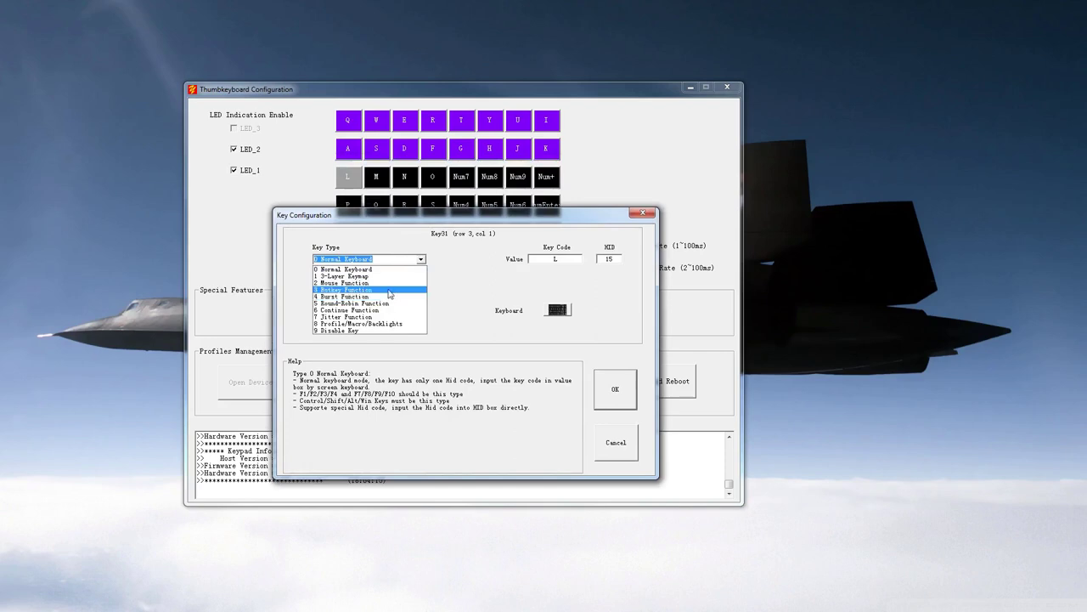
left_click(393, 291)
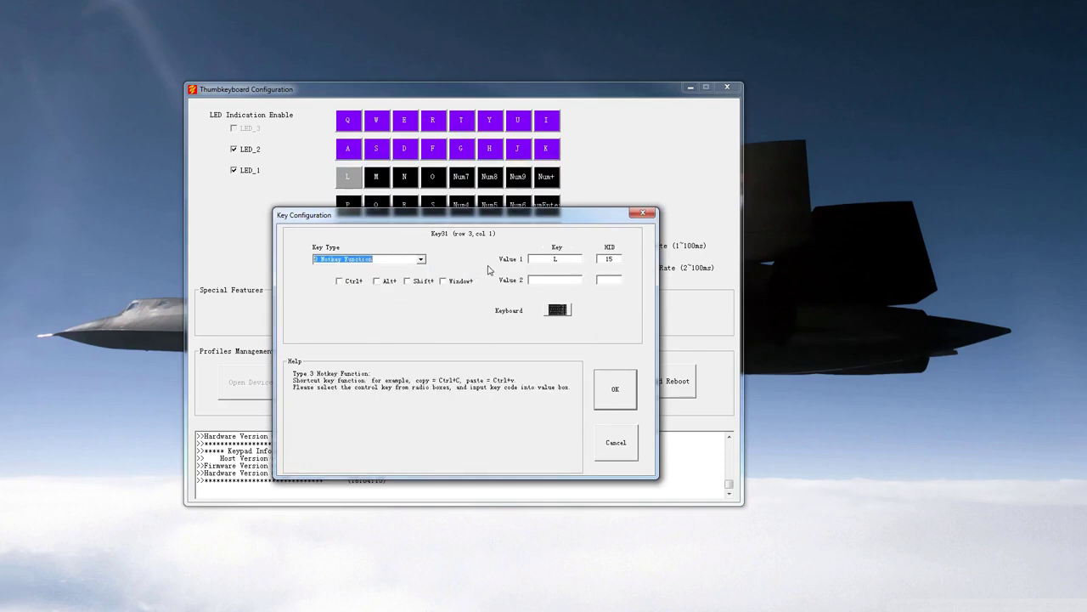
double_click(556, 260)
type("Z")
left_click(354, 281)
left_click(416, 283)
left_click(615, 382)
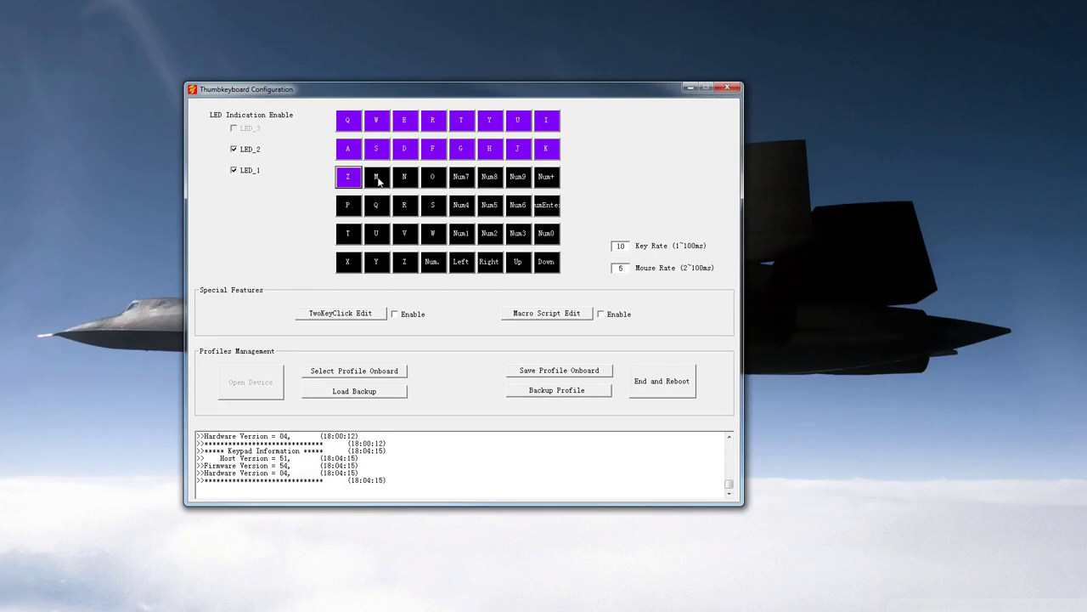
Change the M key into a Ctrl+Shift+X hotkey
left_click(377, 177)
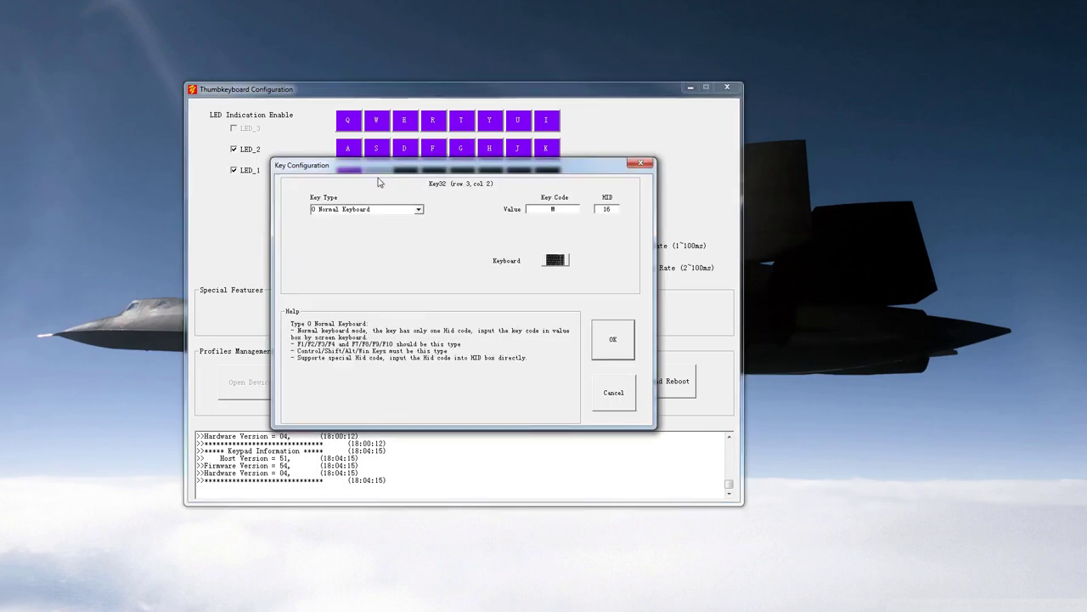
left_click(417, 210)
left_click(374, 240)
double_click(556, 210)
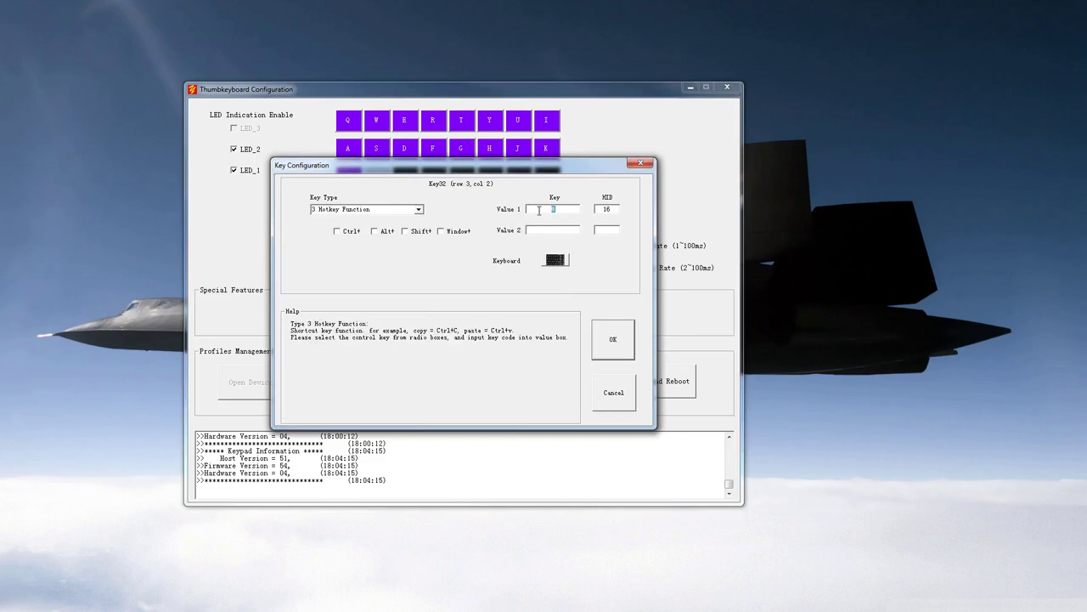
type("X")
left_click(348, 236)
left_click(406, 233)
left_click(610, 339)
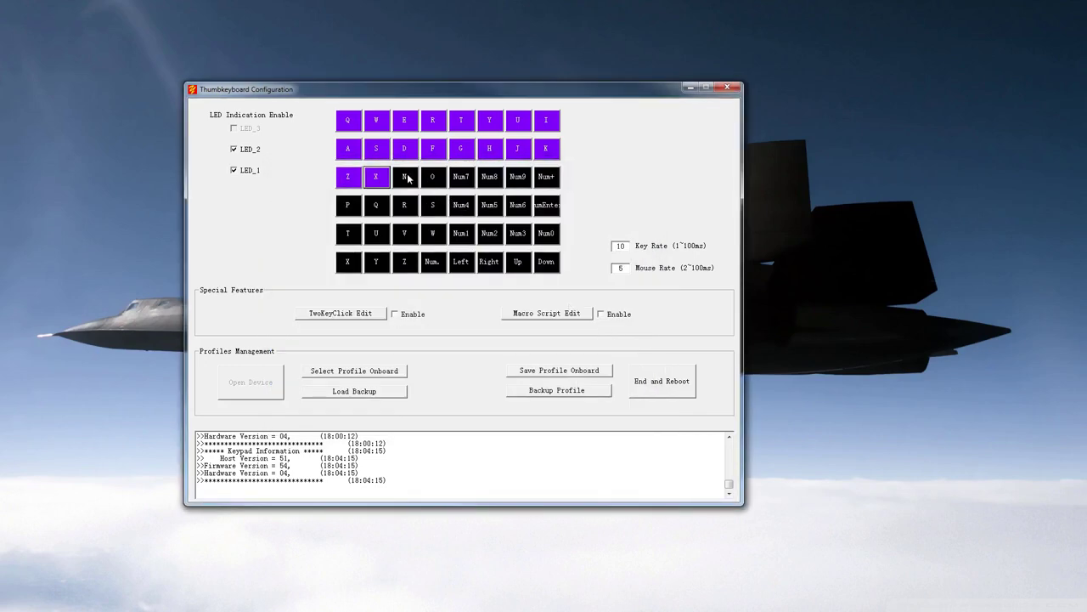
Turn the N key and the next two row-3 keys into Ctrl+Shift hotkeys, including C and V
left_click(406, 177)
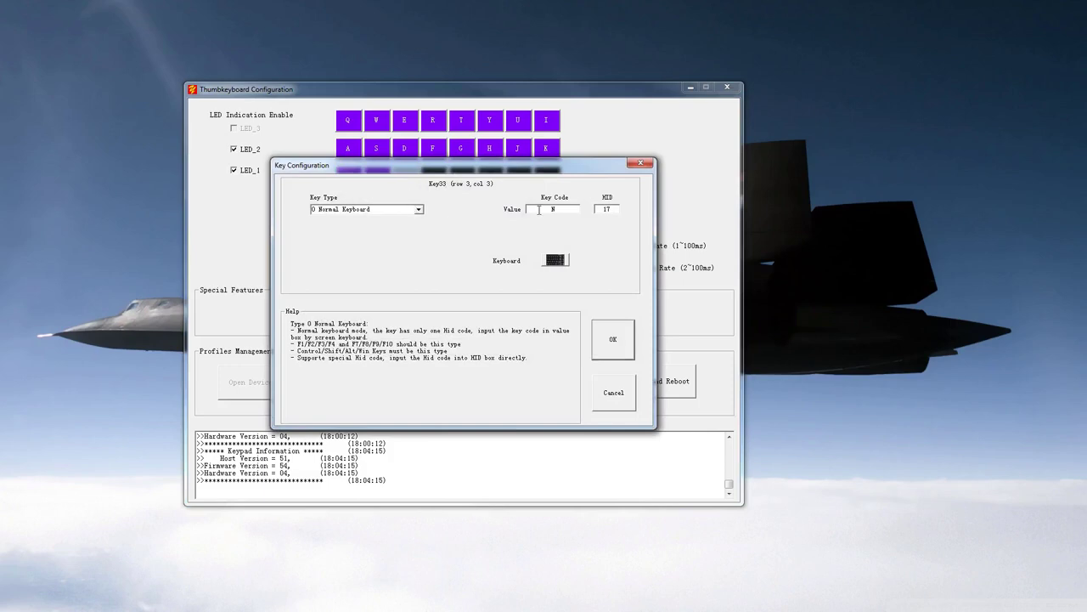
key("c")
left_click(420, 209)
left_click(420, 209)
left_click(357, 233)
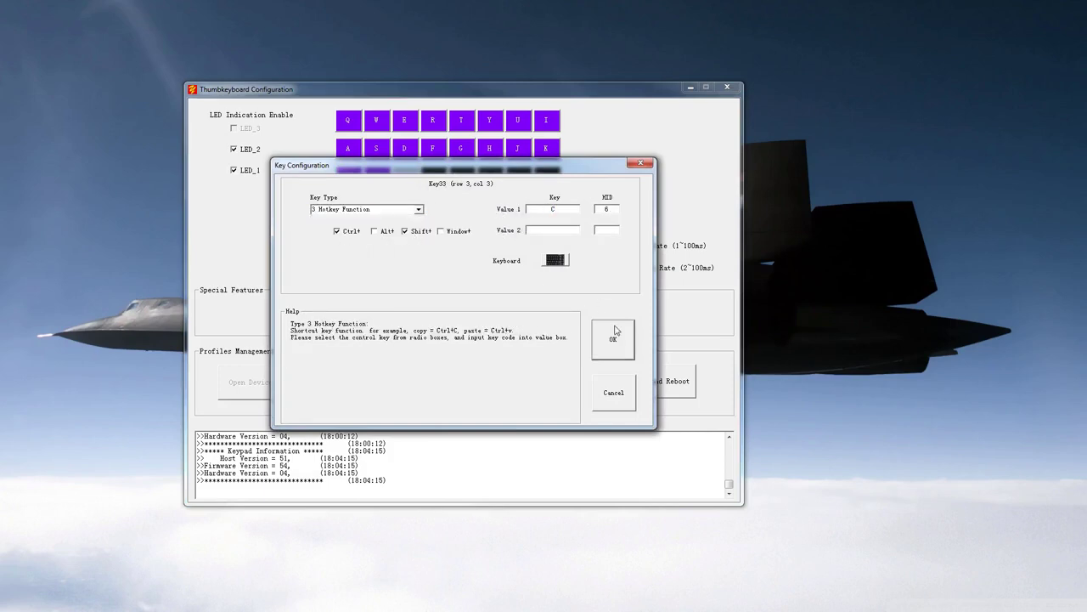
left_click(614, 339)
left_click(432, 179)
left_click(419, 209)
left_click(365, 241)
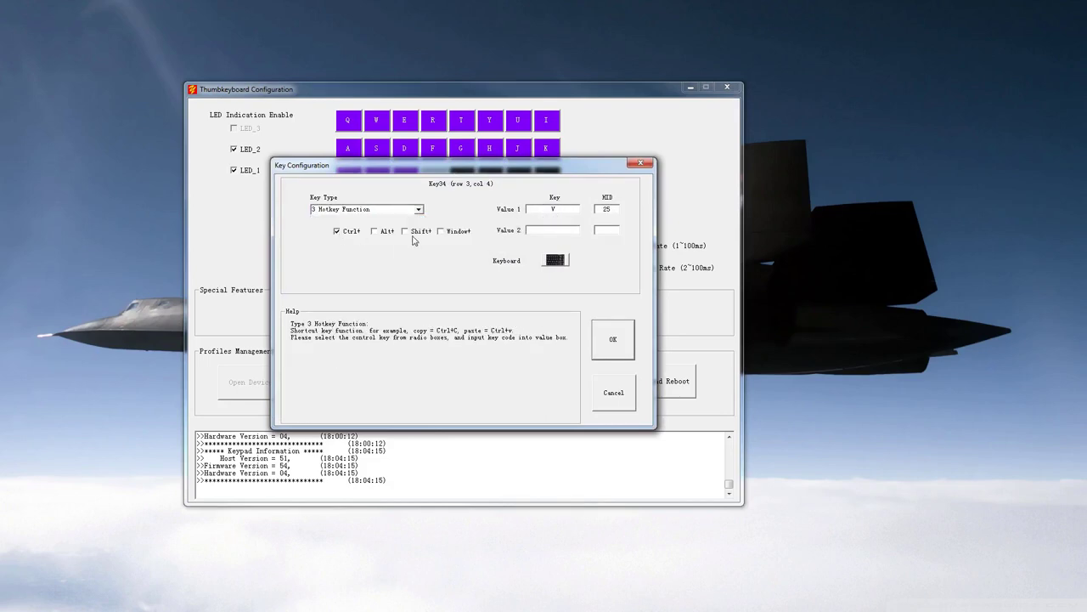
key("Return")
left_click(461, 177)
left_click(420, 209)
left_click(365, 241)
left_click(598, 327)
Set the next row-3 keys to Ctrl+Shift+N and Ctrl+Shift+M, and the last one to Null
left_click(488, 176)
left_click(420, 209)
left_click(365, 241)
left_click(552, 209)
type("n")
left_click(624, 352)
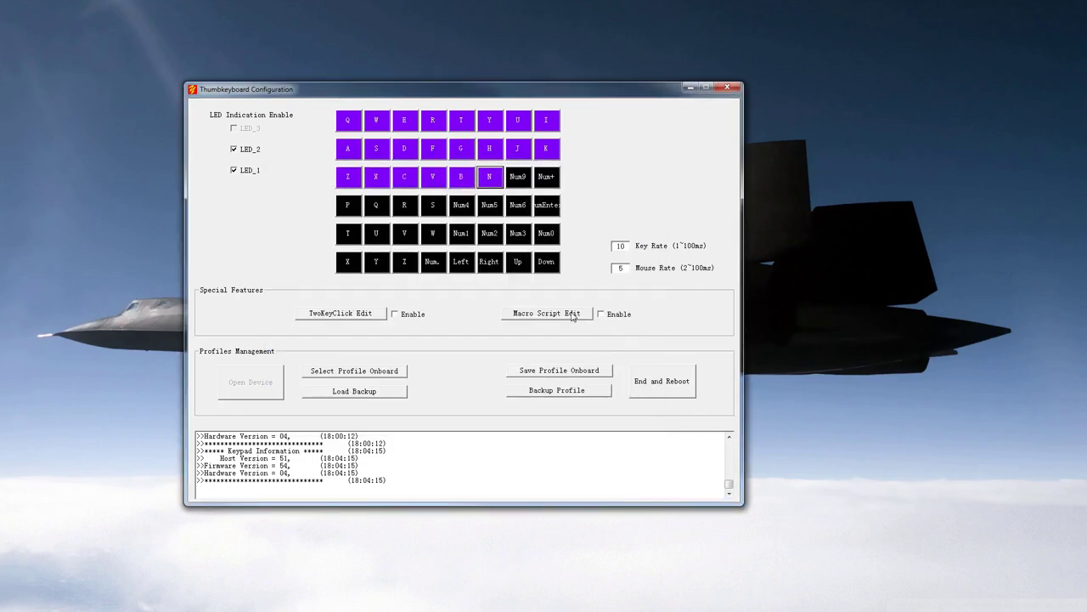
left_click(513, 232)
left_click(419, 209)
left_click(365, 242)
left_click(576, 209)
type("m")
left_click(616, 342)
left_click(546, 176)
left_click(420, 208)
left_click(365, 250)
left_click(613, 340)
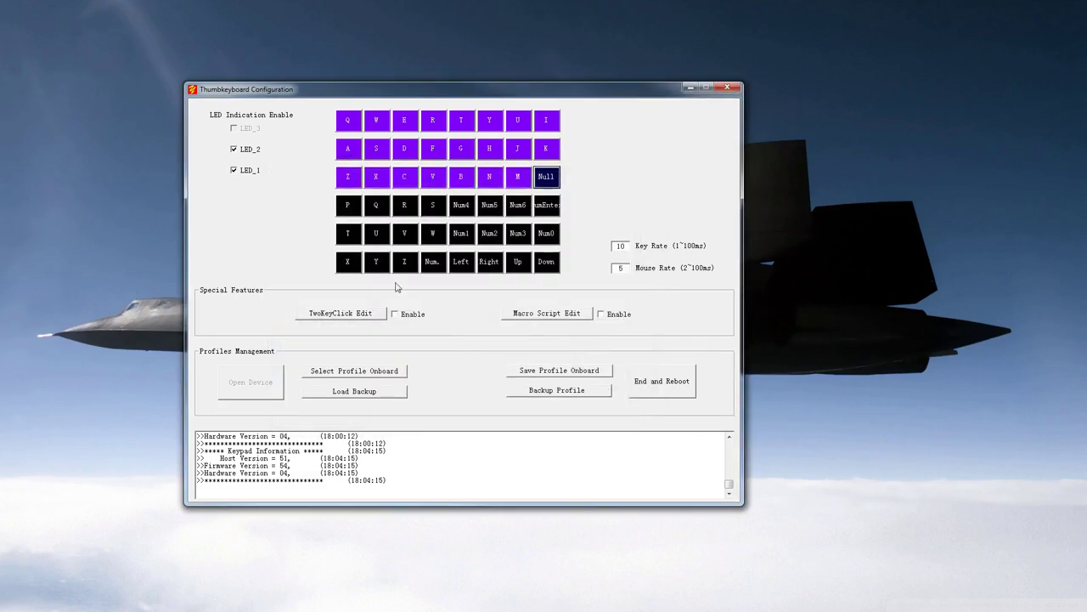
Make row 4's first four keys Ctrl+Shift hotkeys 1 to 4
left_click(347, 205)
left_click(420, 209)
left_click(365, 241)
left_click(613, 339)
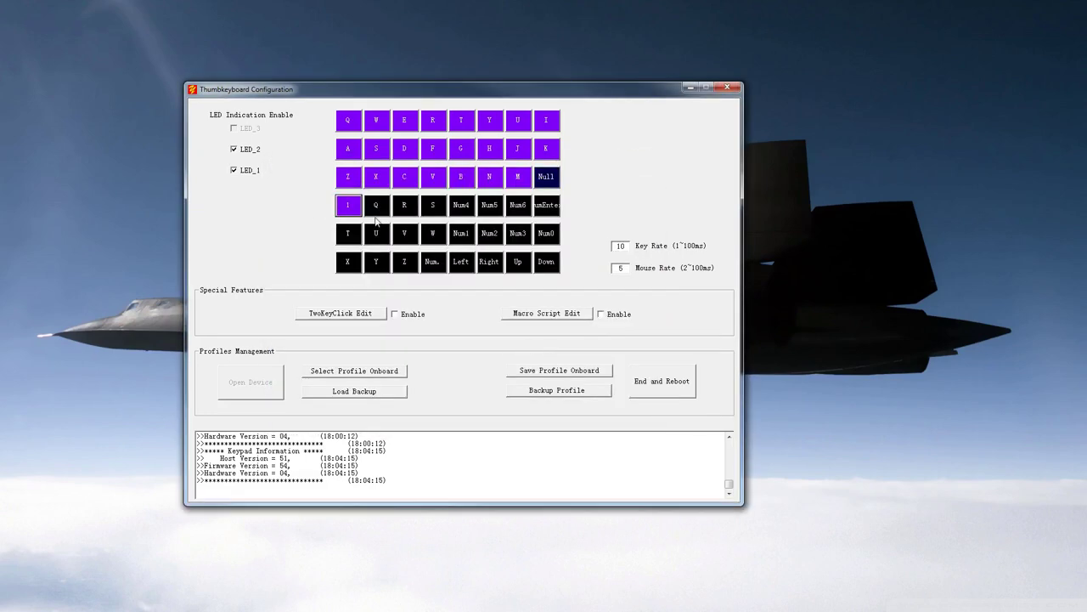
left_click(376, 208)
left_click(614, 340)
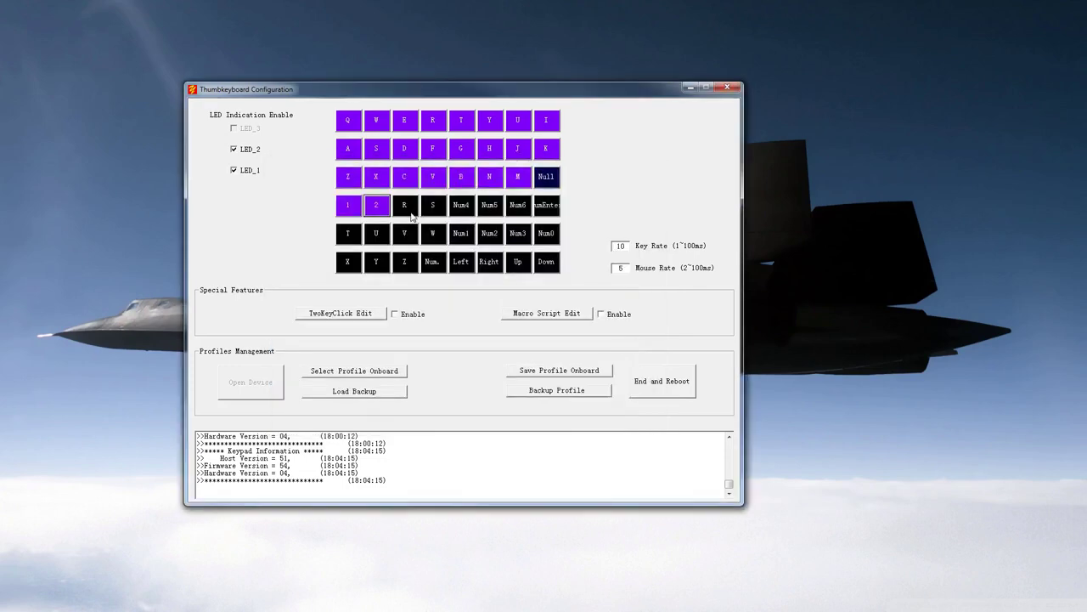
left_click(405, 207)
left_click(420, 209)
left_click(356, 252)
left_click(613, 340)
left_click(432, 205)
left_click(419, 209)
left_click(361, 246)
left_click_drag(357, 165, 357, 267)
left_click(338, 334)
left_click(613, 441)
Make row 4's fifth and sixth keys hotkeys 5 and 6, and set the seventh to Ctrl+Shift+7
left_click(461, 205)
left_click(420, 209)
left_click(361, 246)
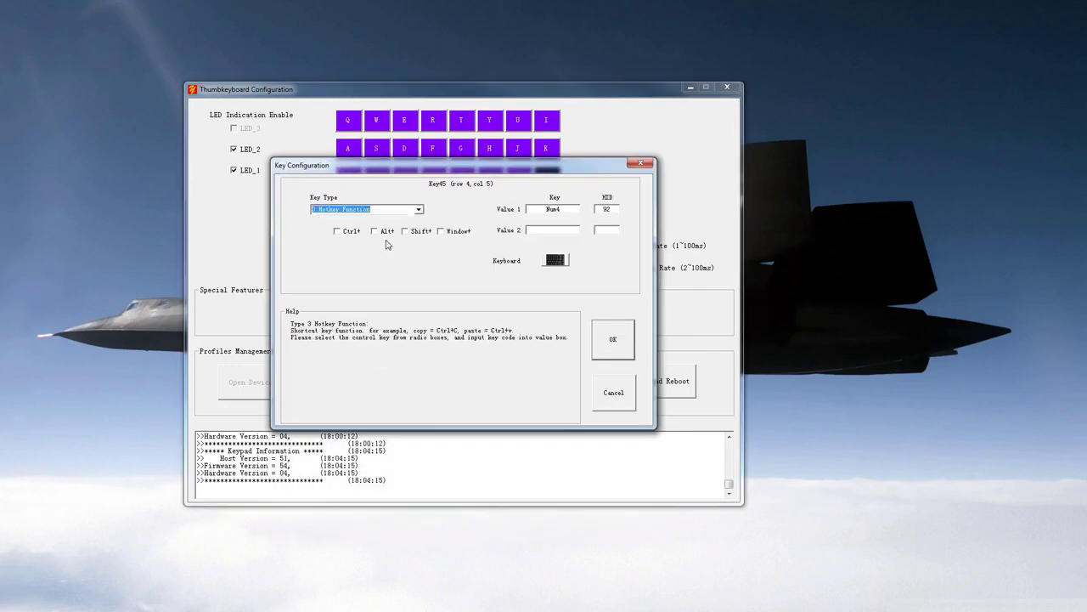
left_click(338, 231)
left_click(614, 340)
left_click(489, 204)
left_click(419, 209)
left_click(361, 247)
left_click(337, 231)
left_click(613, 339)
left_click(517, 205)
left_click(419, 209)
left_click(361, 246)
left_click(337, 231)
left_click(406, 231)
left_click(560, 209)
Confirm key 7's Ctrl+Shift hotkey and set NumEnter to '9 Disable Key'
left_click(612, 339)
left_click(556, 208)
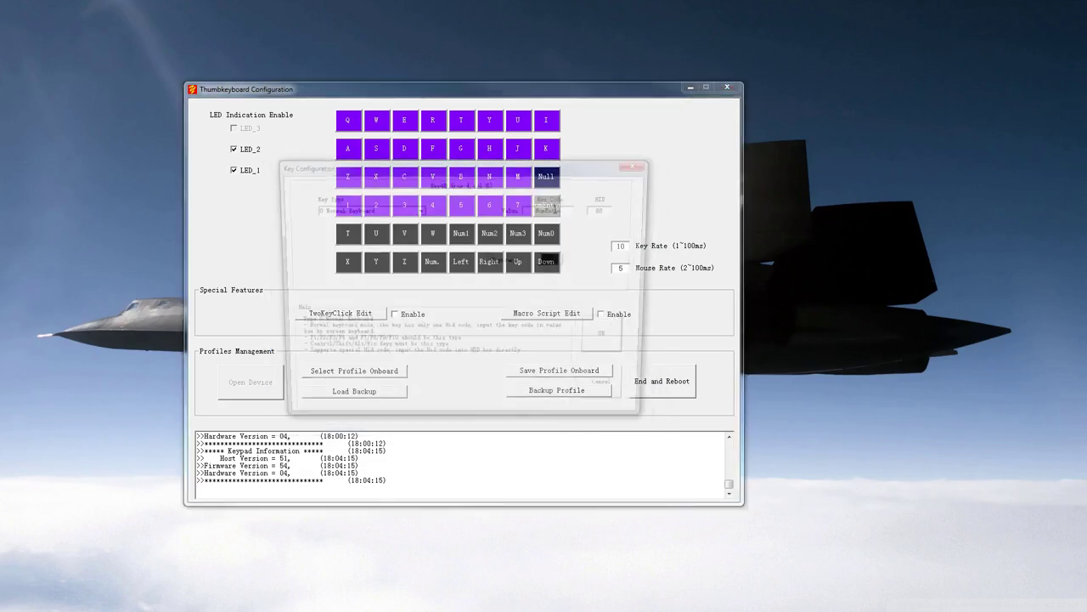
left_click(419, 209)
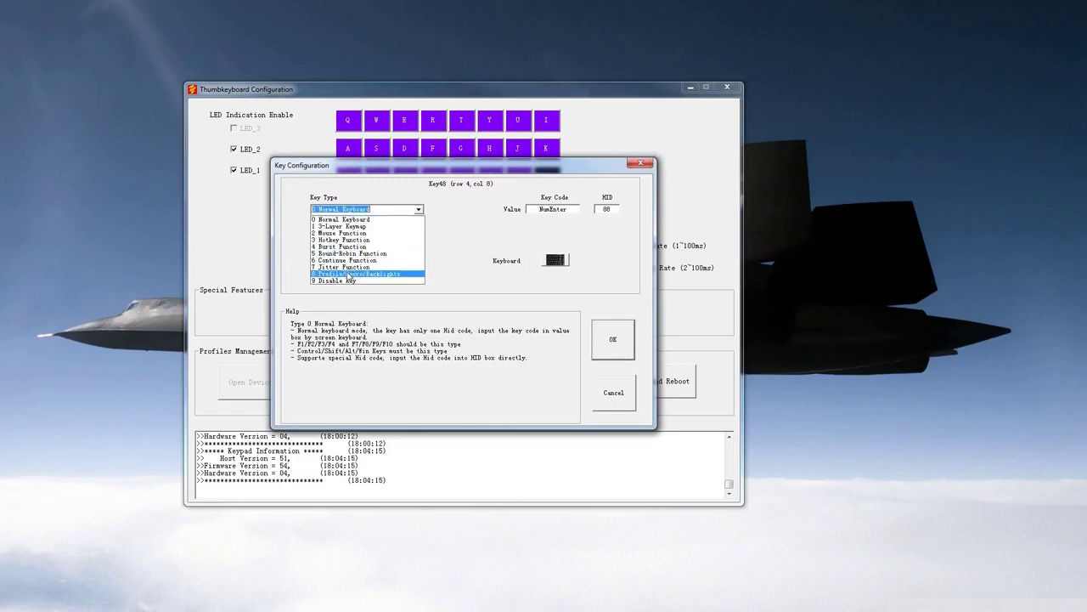
left_click(341, 280)
left_click(612, 339)
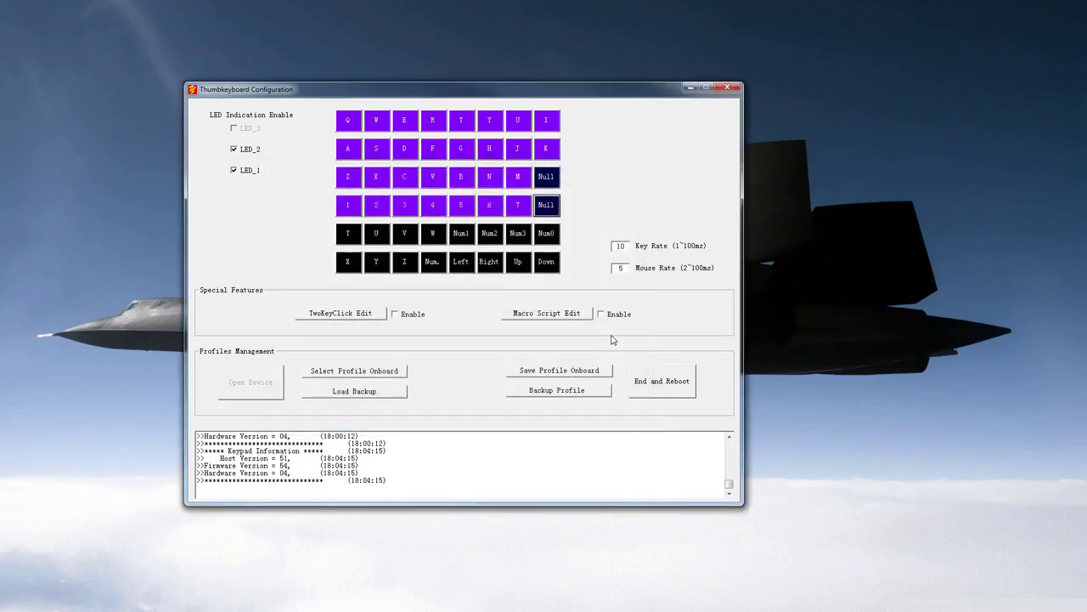
Disable the T, U and V keys as Null
left_click(372, 233)
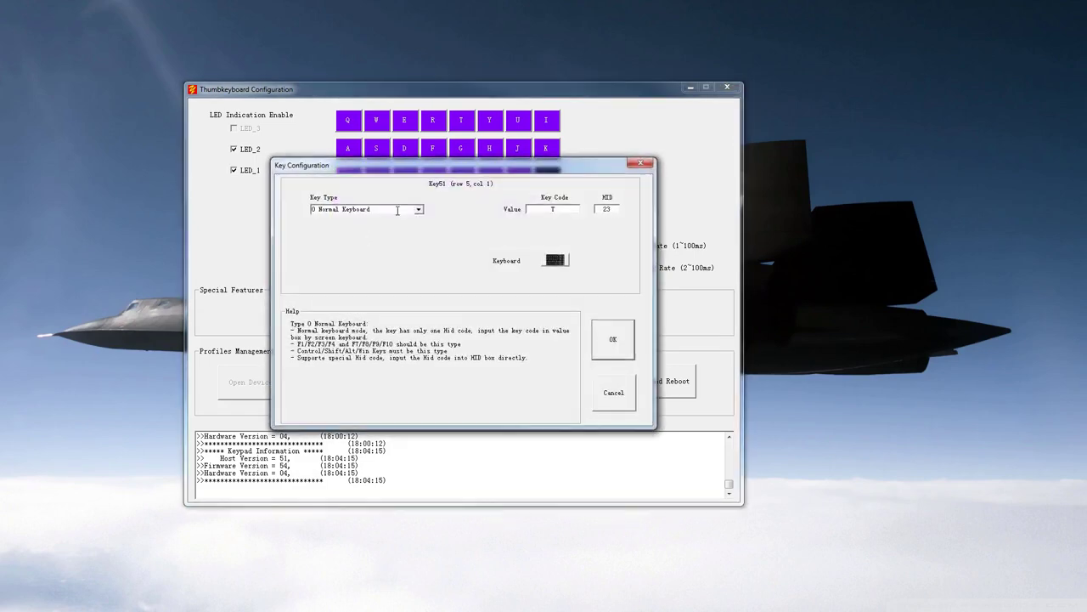
left_click(353, 280)
left_click(613, 339)
left_click(376, 234)
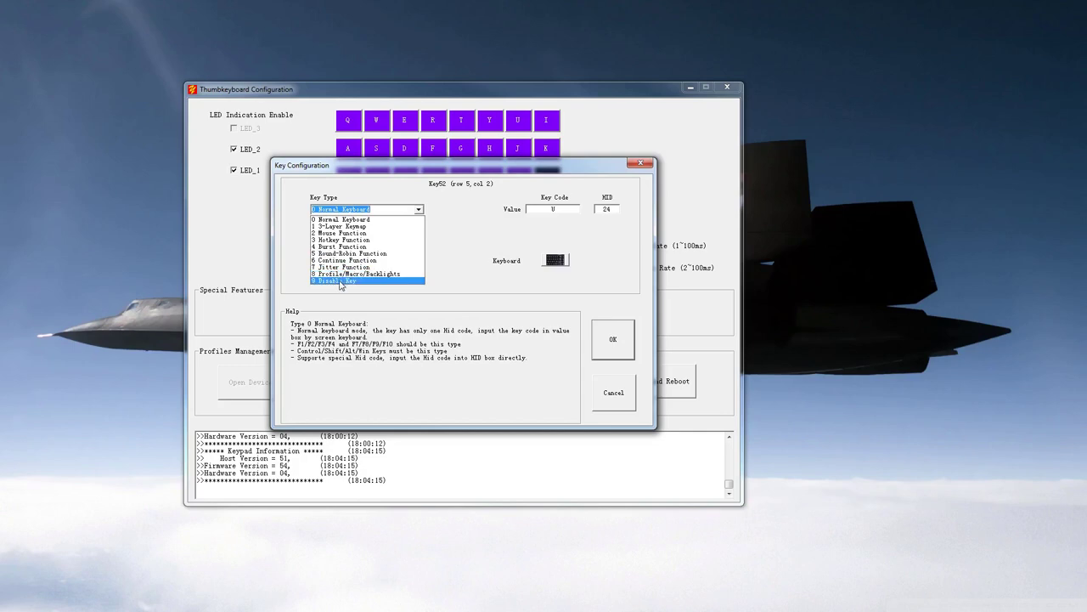
left_click(337, 281)
key("Return")
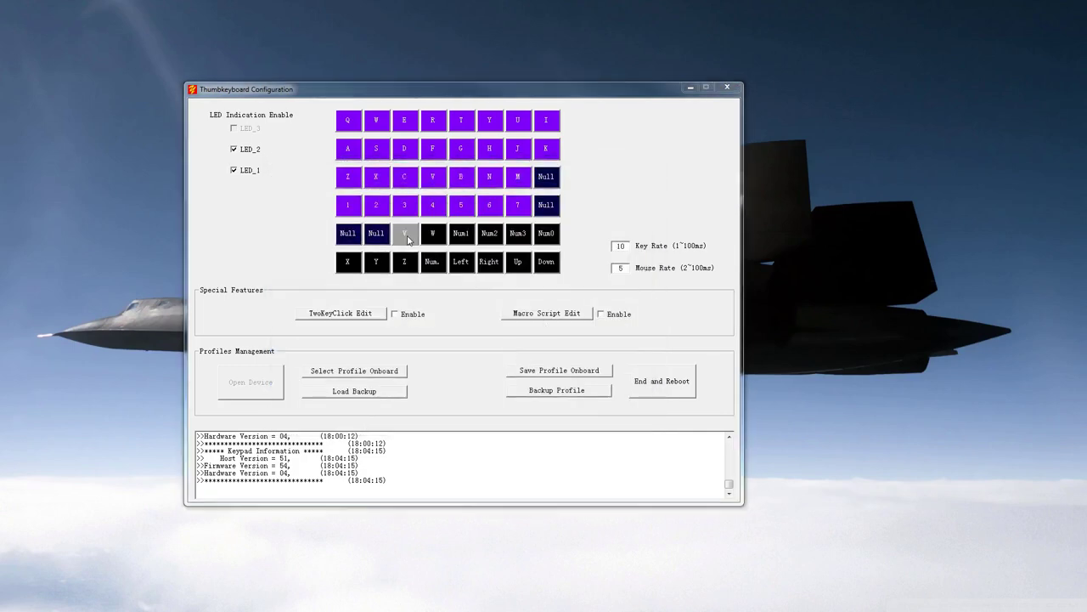
left_click(407, 240)
left_click(417, 209)
left_click(337, 281)
key("Return")
Disable the next three row-5 keys, including Num3, as Null
left_click(461, 233)
left_click(417, 209)
left_click(337, 281)
key("Return")
left_click(489, 232)
key("9")
key("Return")
left_click(518, 232)
key("9")
key("Return")
Disable the last row-5 key and the first row-6 keys as Null
left_click(546, 232)
left_click(417, 209)
left_click(337, 281)
key("Return")
left_click(348, 260)
left_click(417, 209)
left_click(337, 281)
key("Return")
left_click(377, 260)
left_click(418, 209)
left_click(337, 281)
key("Return")
Disable the next three row-6 keys as Null
left_click(404, 261)
key("9")
key("Return")
left_click(432, 261)
left_click(418, 209)
left_click(337, 281)
key("Return")
left_click(461, 261)
left_click(337, 281)
key("Return")
Disable the Right, Up and Down arrow keys as Null
left_click(480, 263)
left_click(417, 209)
left_click(338, 281)
key("Return")
left_click(516, 259)
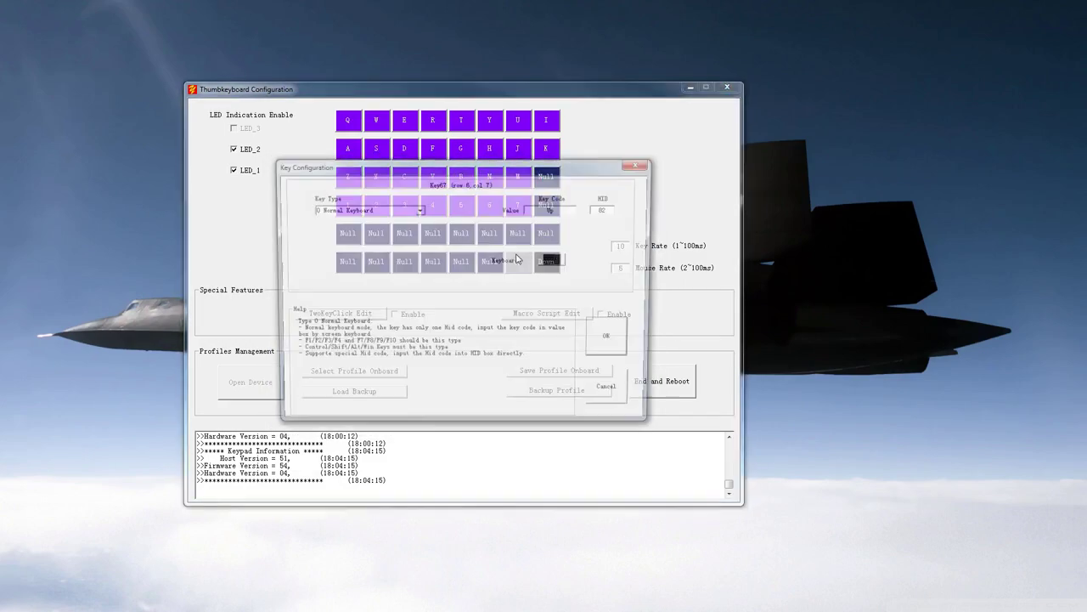
left_click(375, 281)
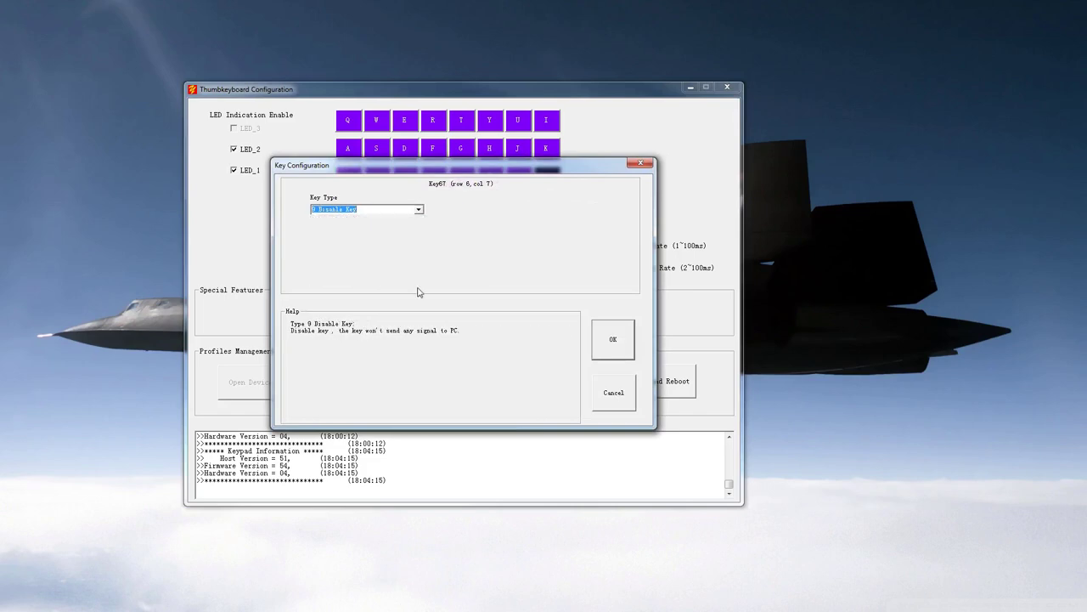
left_click(612, 339)
left_click(547, 261)
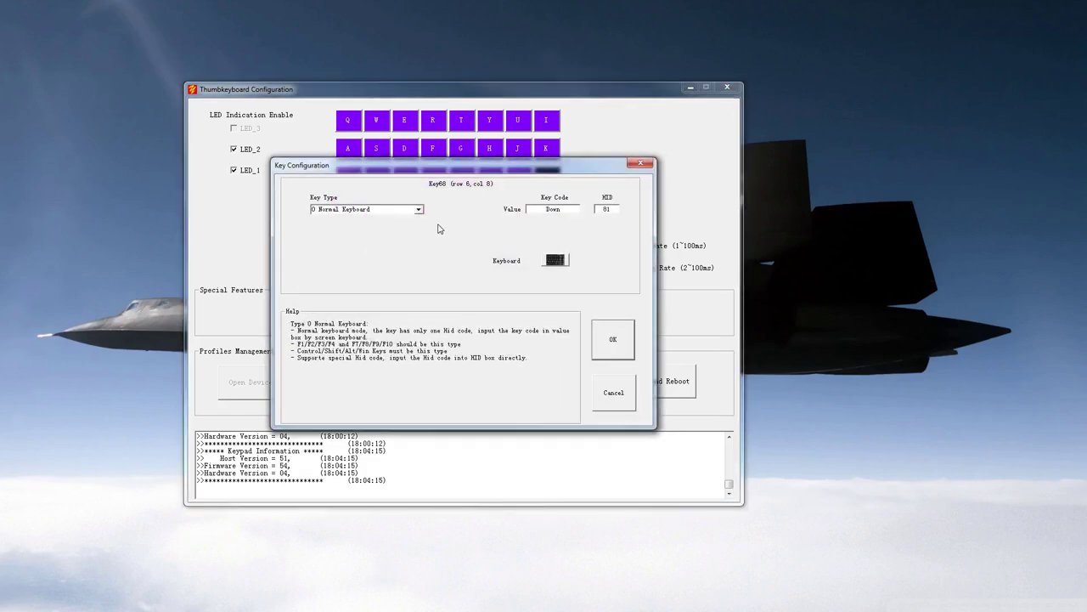
left_click(418, 209)
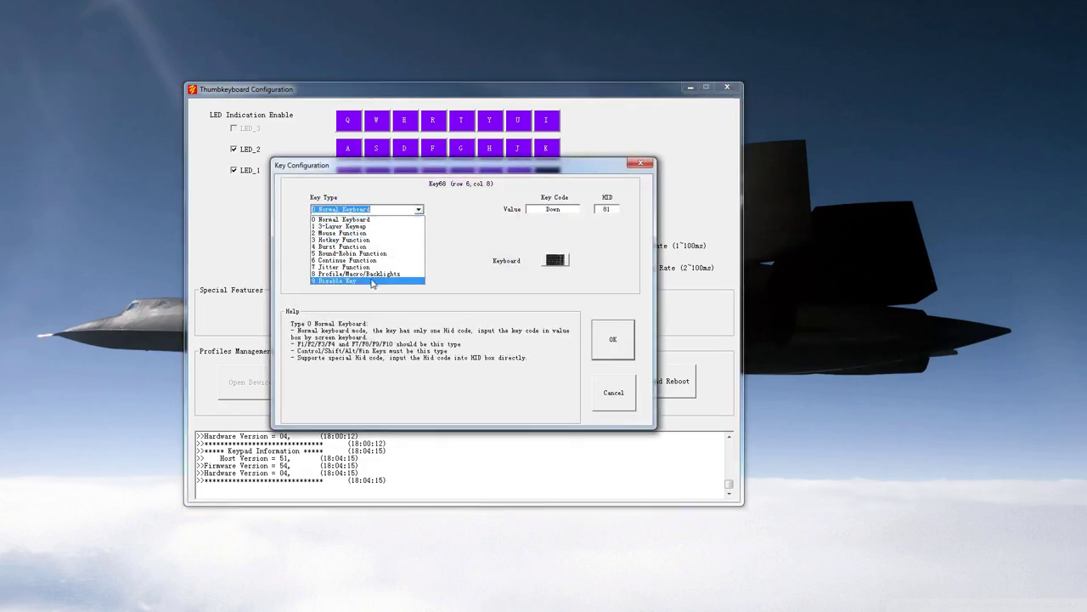
left_click(375, 281)
left_click(599, 340)
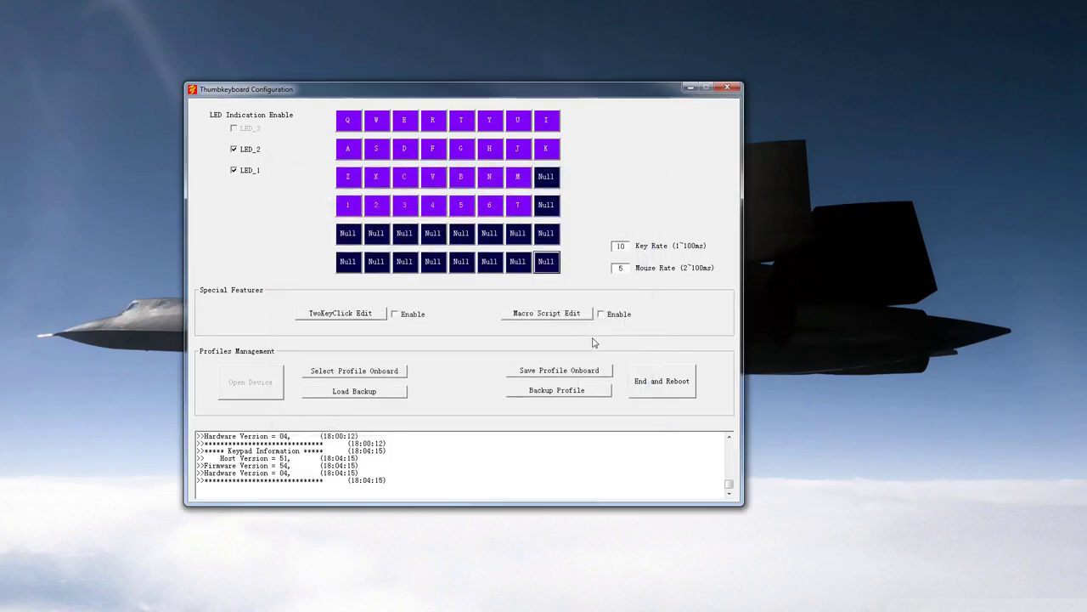
Save the keypad layout onboard to the Default profile
left_click(519, 370)
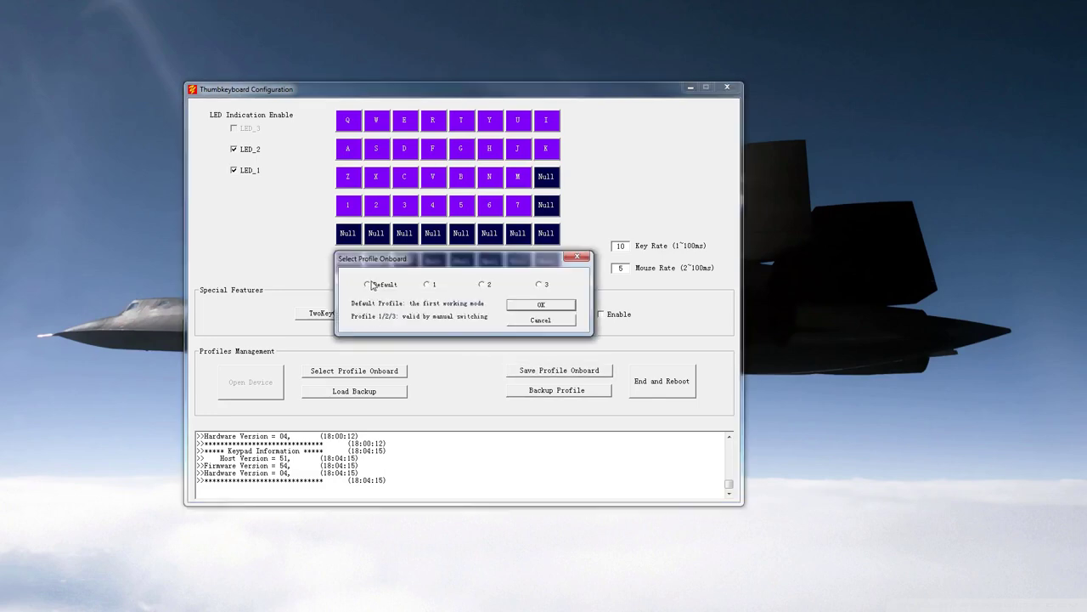
left_click(368, 285)
left_click(527, 305)
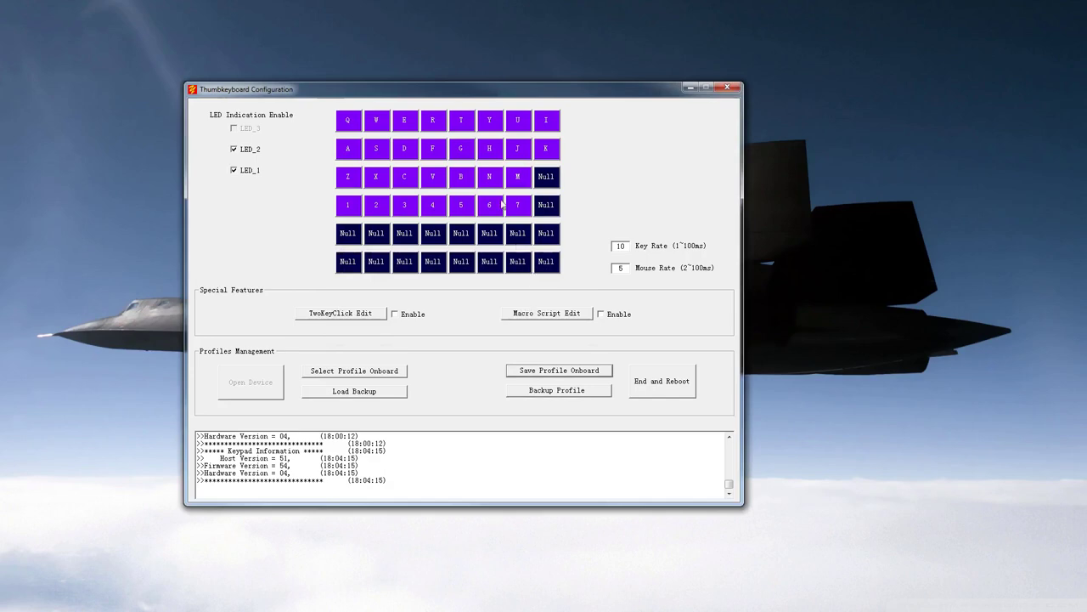
Check that the N key keeps its Ctrl+Shift+N hotkey setting
left_click(495, 177)
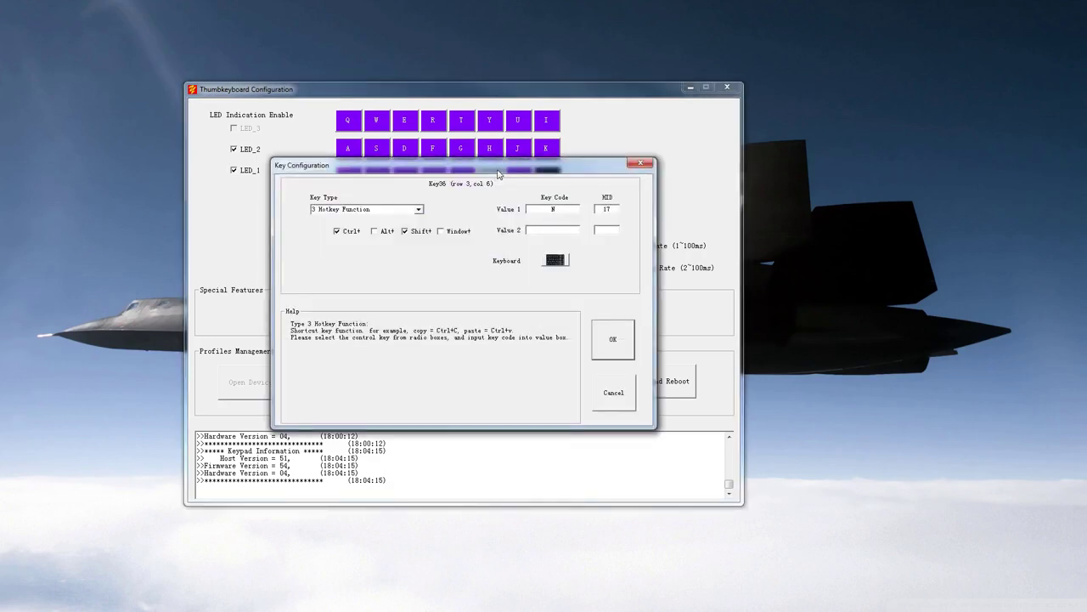
left_click_drag(497, 176, 476, 286)
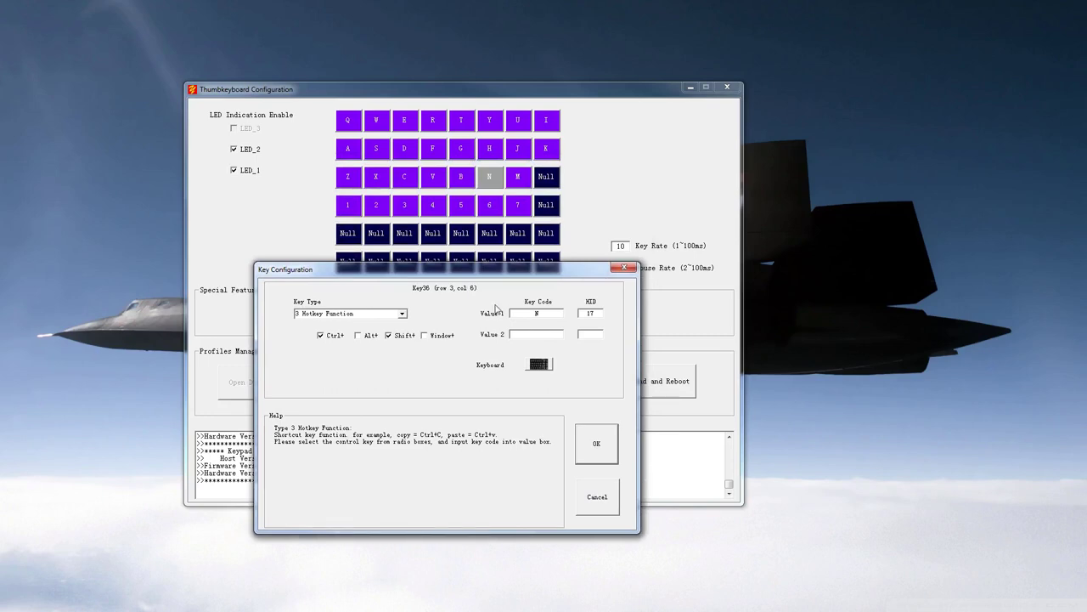
left_click(596, 444)
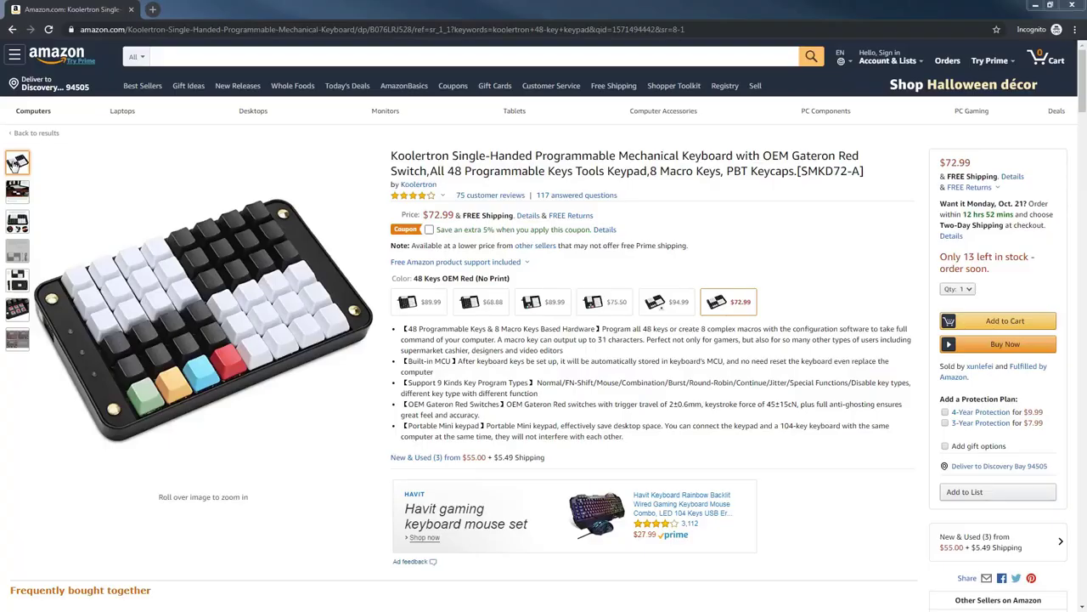
Browse the product image thumbnails down to the Satellite Axis Design image
mouse_move(14, 253)
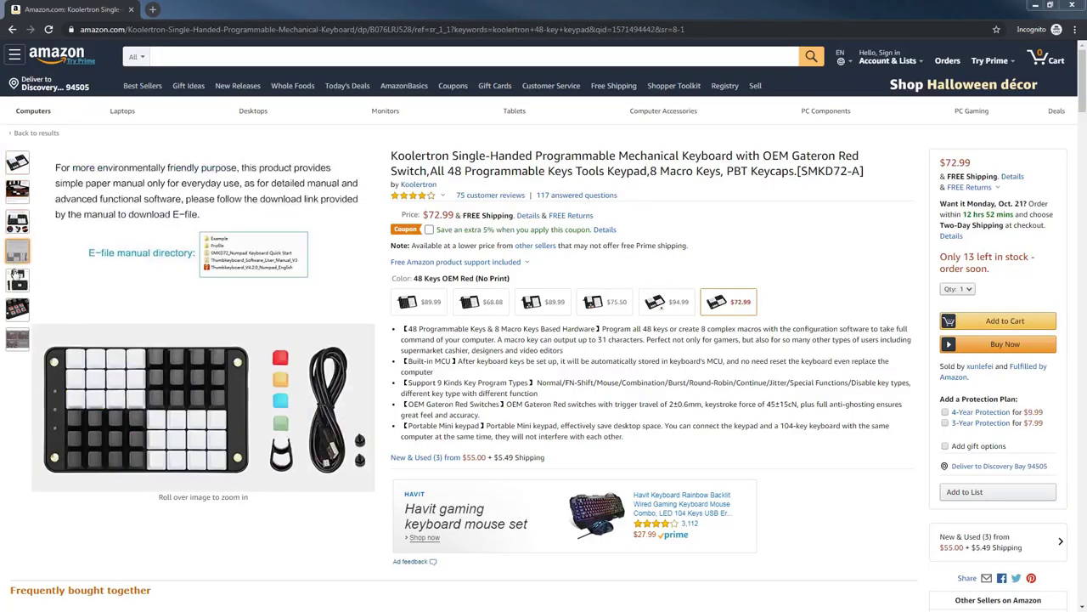
mouse_move(20, 339)
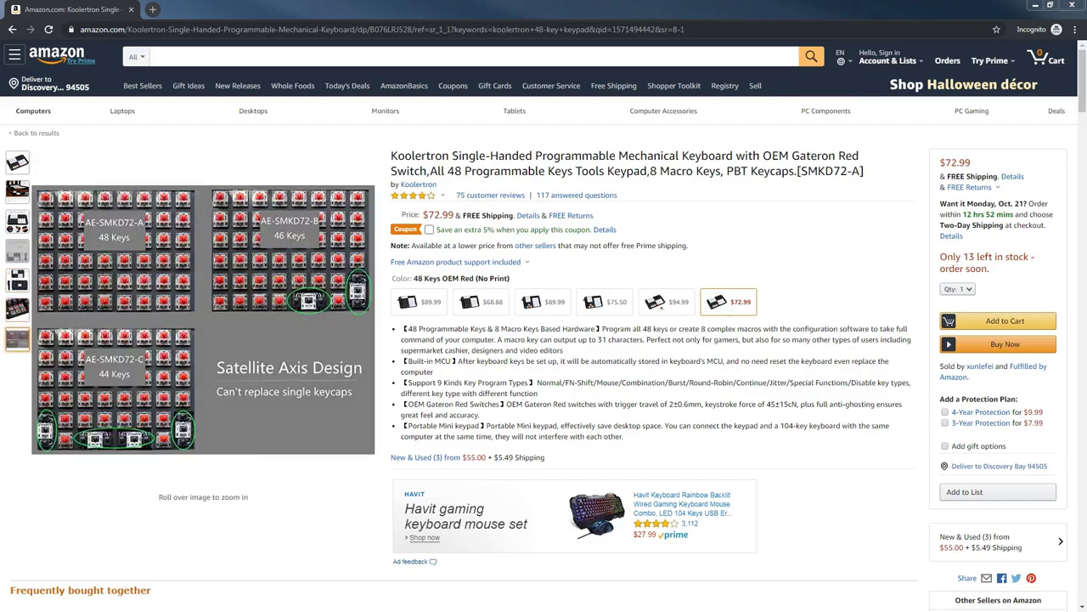